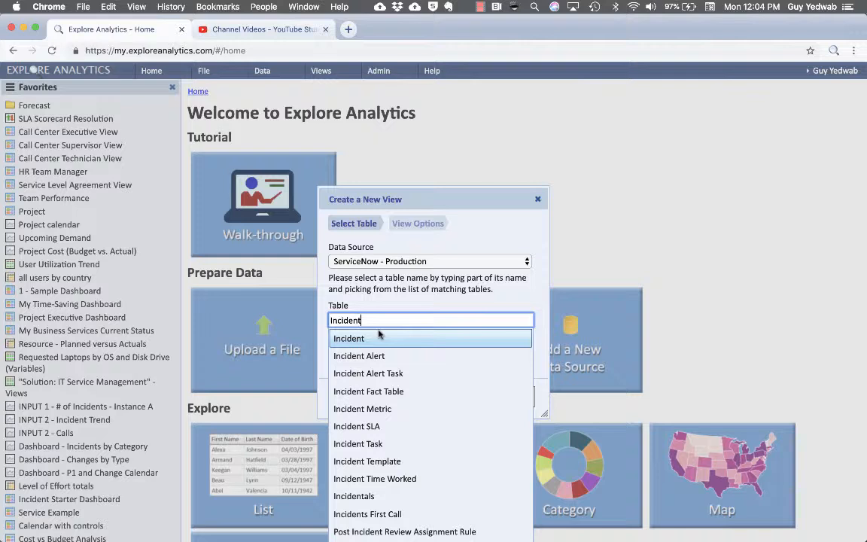
Create a pivot view named "My First Pivot EA" based on the Incident table
{"action": "left_click", "coordinate": [379, 334]}
{"action": "left_click", "coordinate": [372, 333]}
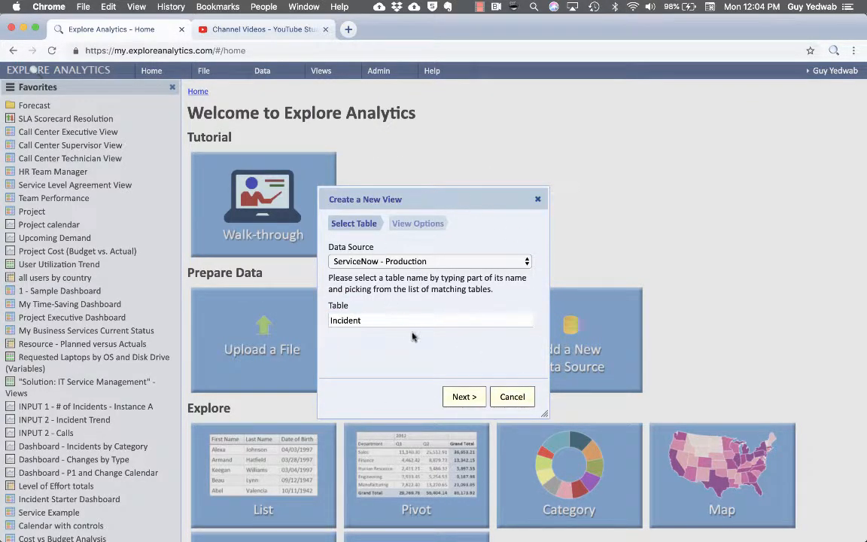
{"action": "left_click", "coordinate": [465, 396]}
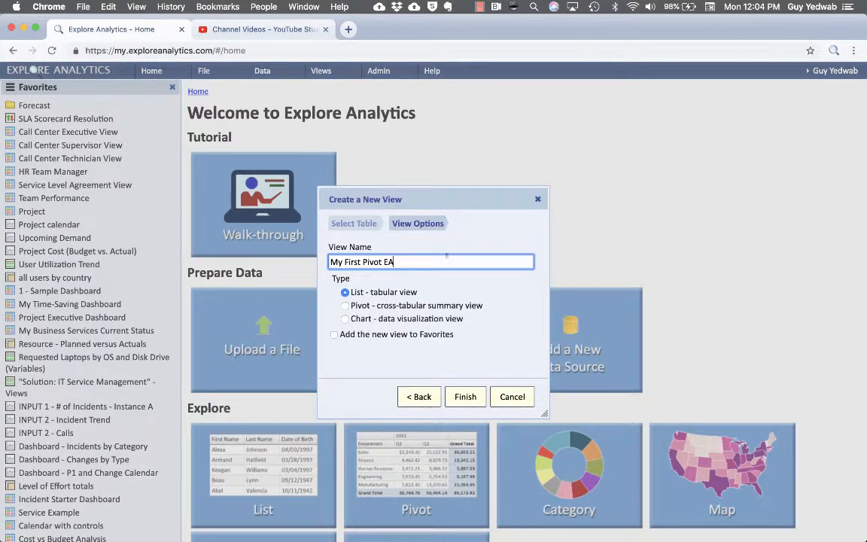
{"action": "left_click", "coordinate": [358, 307]}
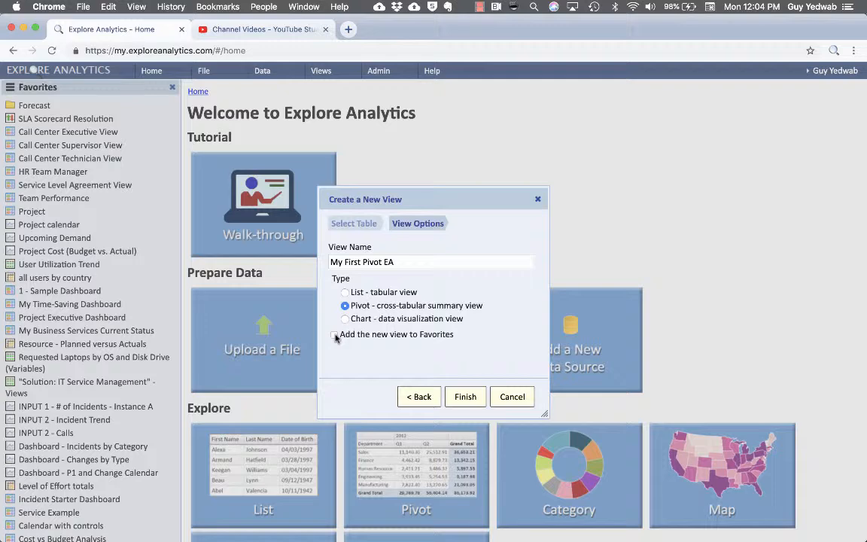
{"action": "left_click", "coordinate": [460, 396]}
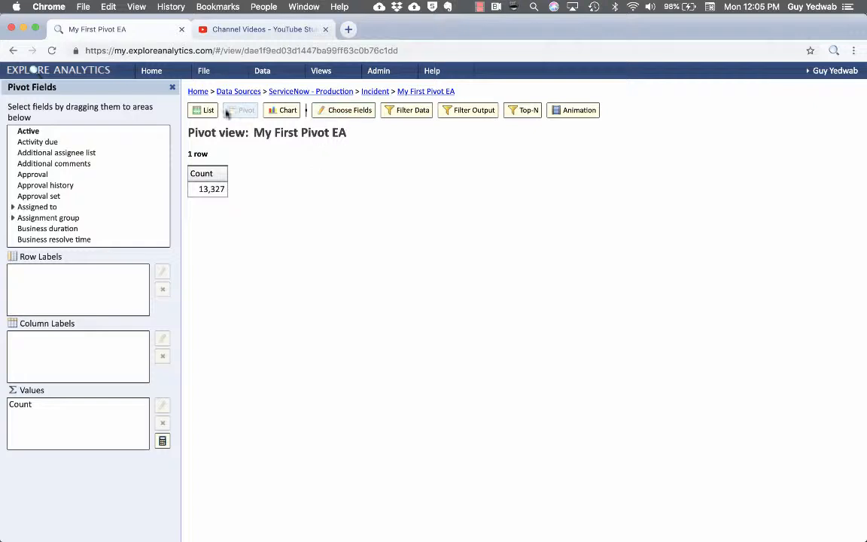
Add the Category field to the pivot's row labels
{"action": "left_click", "coordinate": [172, 88]}
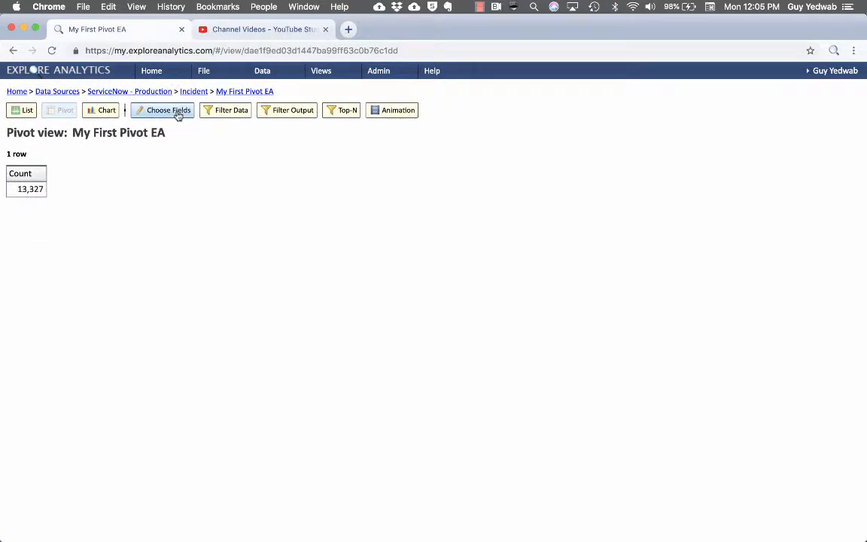
{"action": "left_click", "coordinate": [169, 111]}
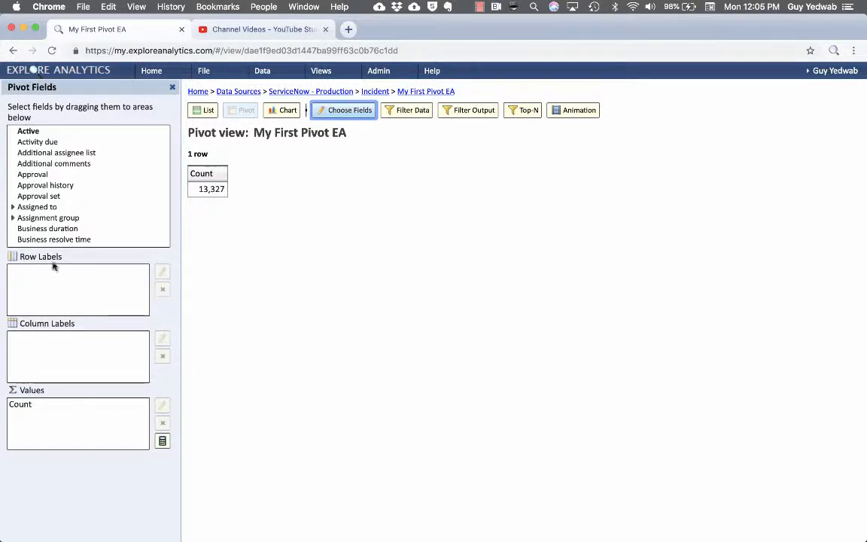
{"action": "scroll", "coordinate": [87, 153], "scroll_direction": "down", "scroll_amount": 5}
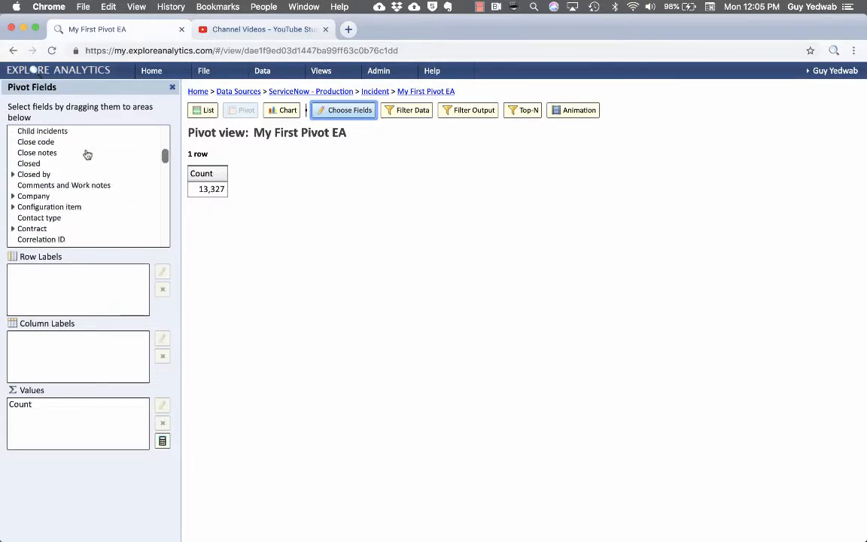
{"action": "scroll", "coordinate": [88, 154], "scroll_direction": "down", "scroll_amount": 8}
{"action": "scroll", "coordinate": [88, 154], "scroll_direction": "up", "scroll_amount": 8}
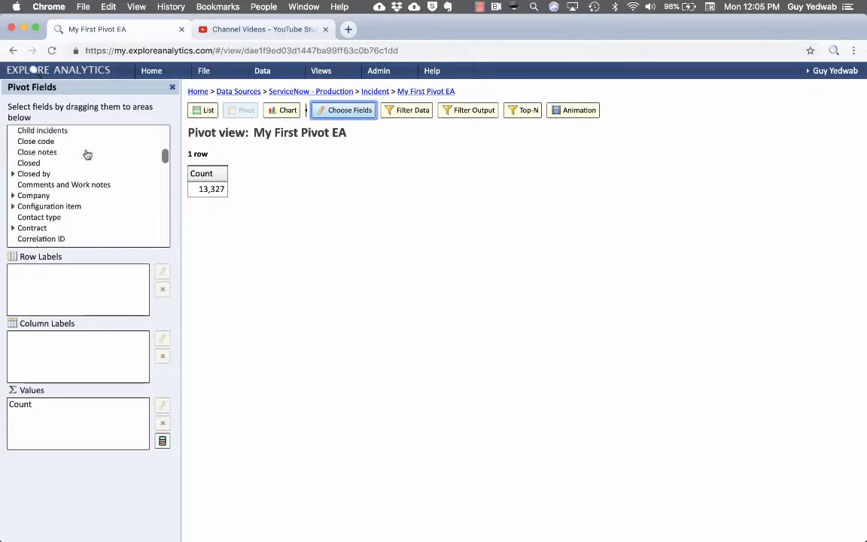
{"action": "scroll", "coordinate": [87, 154], "scroll_direction": "up", "scroll_amount": 6}
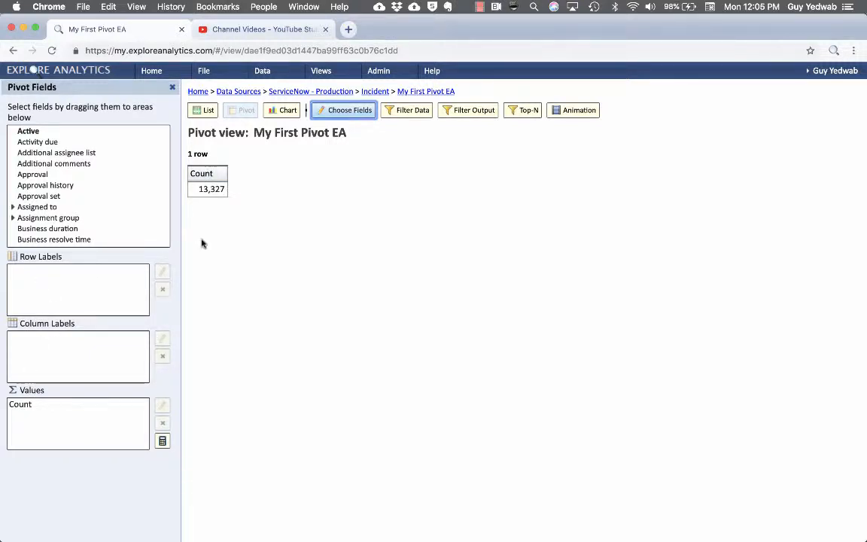
{"action": "scroll", "coordinate": [132, 170], "scroll_direction": "down", "scroll_amount": 6}
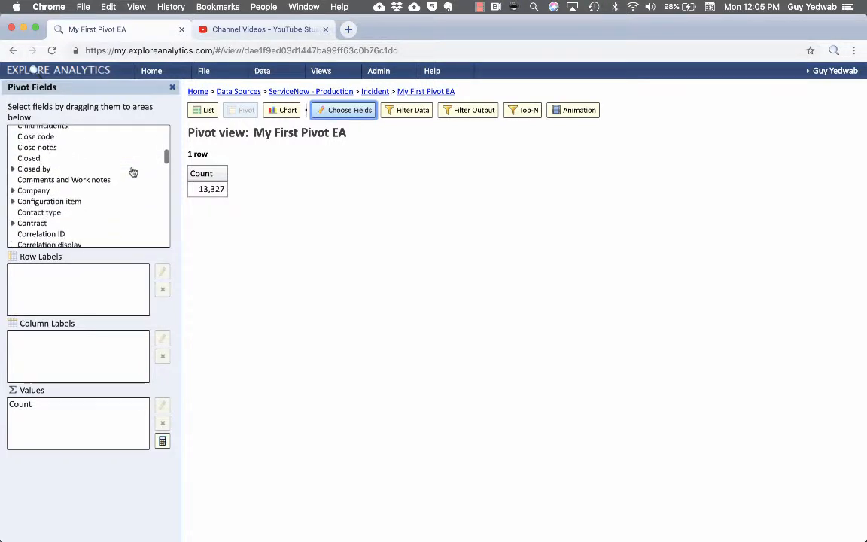
{"action": "scroll", "coordinate": [132, 172], "scroll_direction": "down", "scroll_amount": 5}
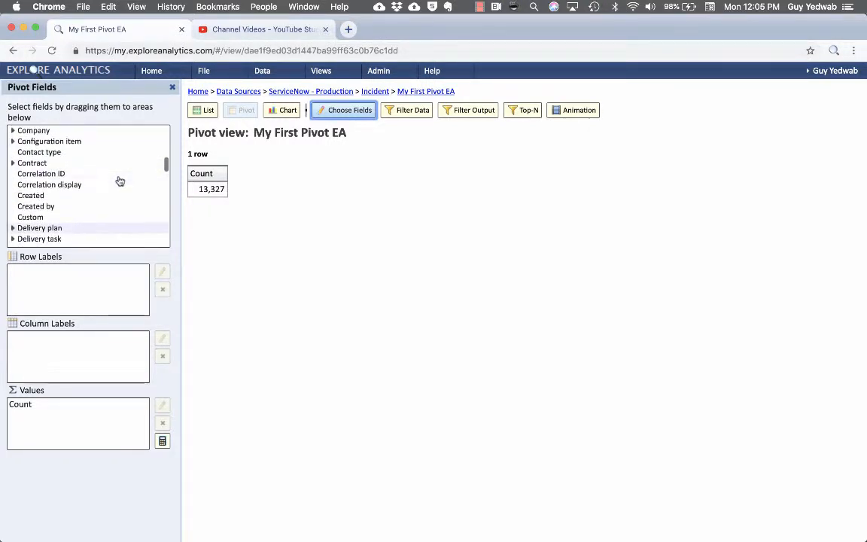
{"action": "scroll", "coordinate": [119, 181], "scroll_direction": "up", "scroll_amount": 5}
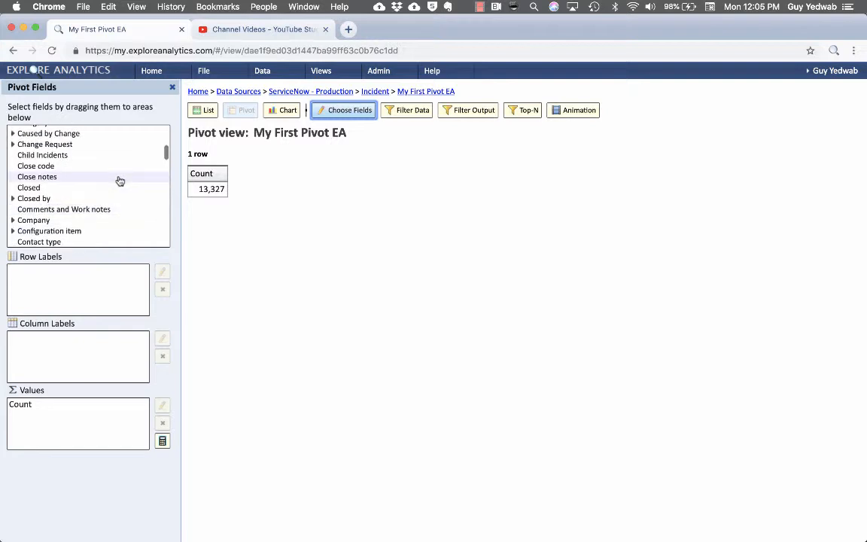
{"action": "scroll", "coordinate": [120, 179], "scroll_direction": "up", "scroll_amount": 2}
{"action": "left_click_drag", "start_coordinate": [101, 164], "coordinate": [75, 288]}
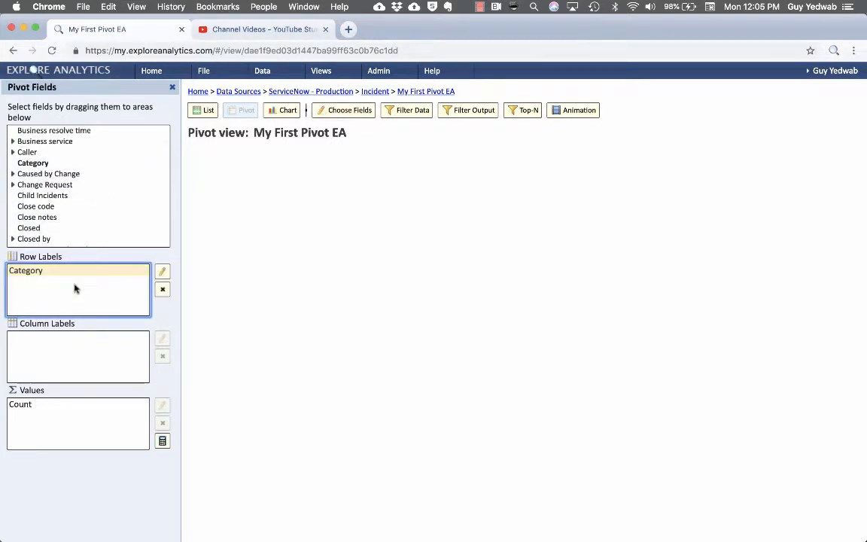
Add the Priority field to the pivot's column labels and widen the priority columns to fit their headings
{"action": "scroll", "coordinate": [91, 177], "scroll_direction": "down", "scroll_amount": 8}
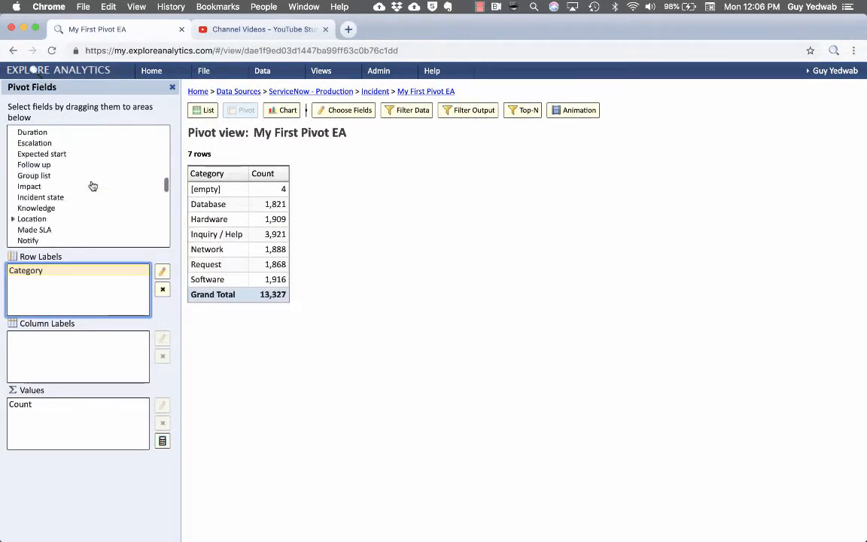
{"action": "scroll", "coordinate": [91, 185], "scroll_direction": "down", "scroll_amount": 10}
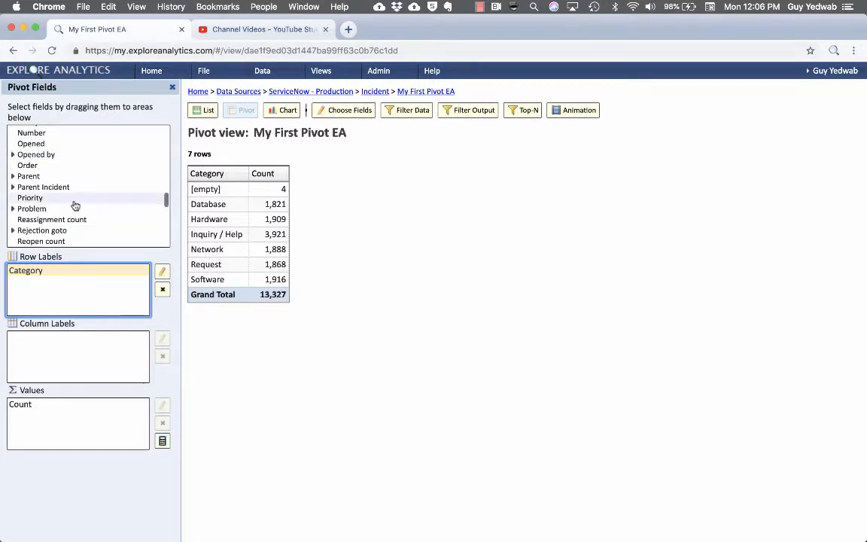
{"action": "left_click_drag", "start_coordinate": [74, 202], "coordinate": [53, 362]}
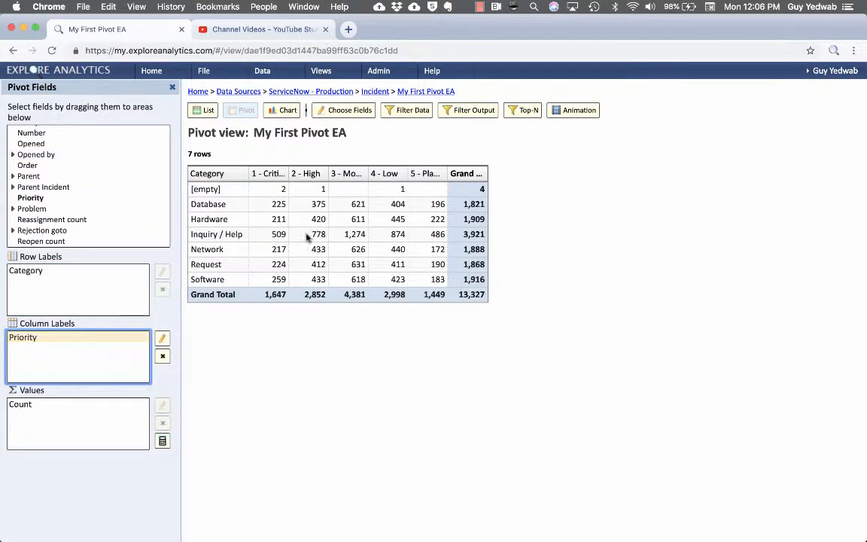
{"action": "double_click", "coordinate": [289, 173]}
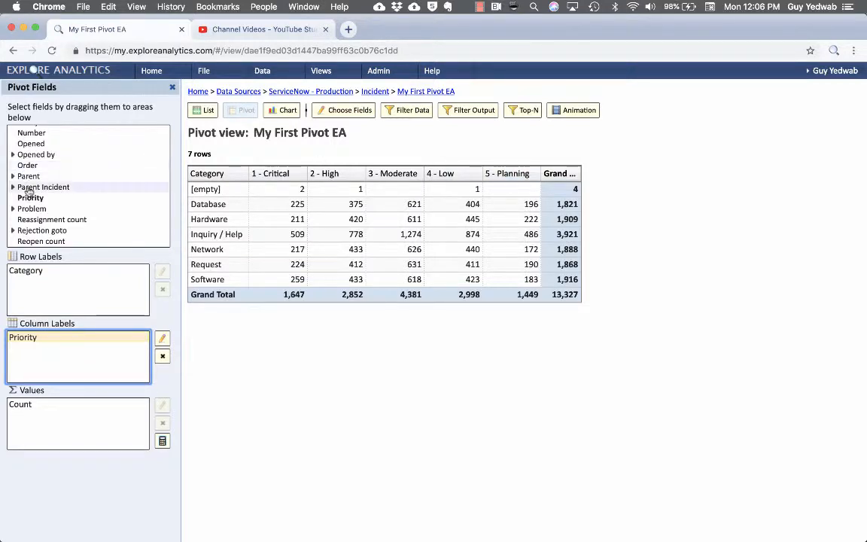
Expand the Caller field and add Caller Company to the row labels above Category
{"action": "scroll", "coordinate": [39, 209], "scroll_direction": "up", "scroll_amount": 3}
{"action": "scroll", "coordinate": [40, 209], "scroll_direction": "up", "scroll_amount": 10}
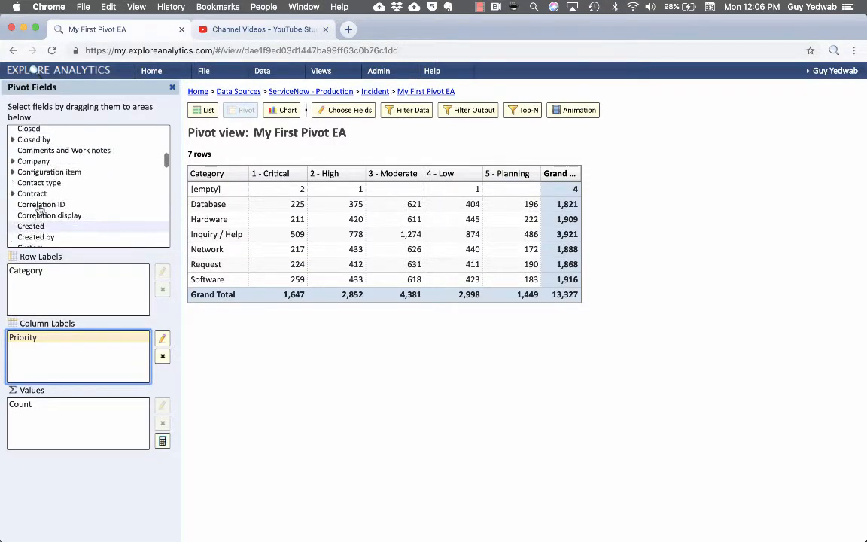
{"action": "scroll", "coordinate": [39, 209], "scroll_direction": "up", "scroll_amount": 5}
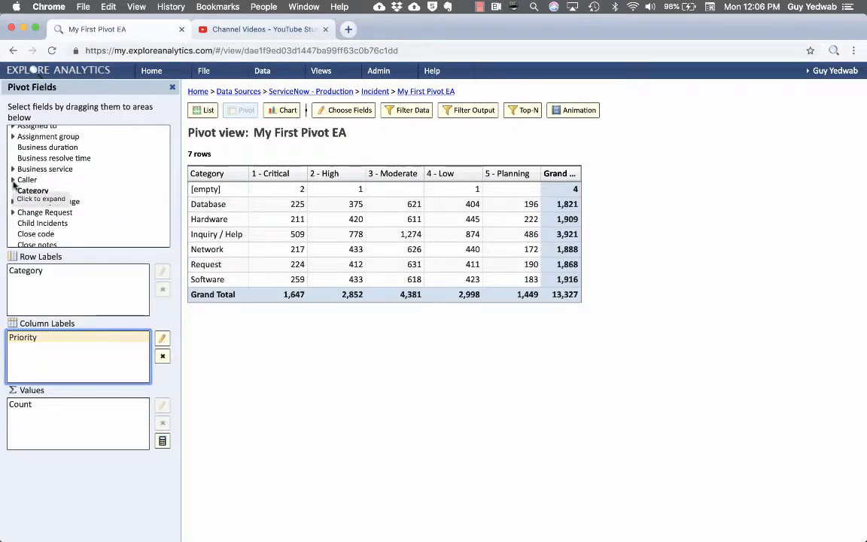
{"action": "left_click", "coordinate": [12, 183]}
{"action": "scroll", "coordinate": [68, 192], "scroll_direction": "down", "scroll_amount": 5}
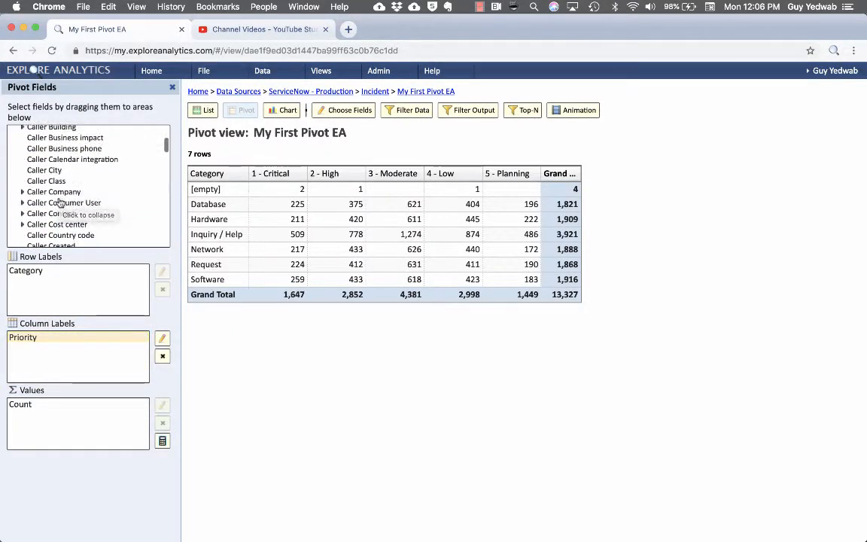
{"action": "left_click_drag", "start_coordinate": [68, 191], "coordinate": [36, 275]}
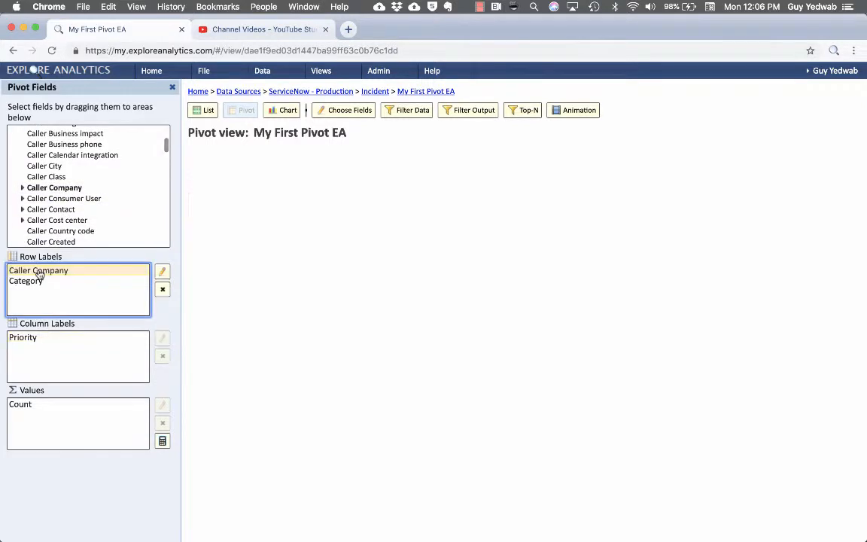
Expand Caller Company and add Caller Company Country to the row labels between Caller Company and Category
{"action": "left_click", "coordinate": [22, 188]}
{"action": "scroll", "coordinate": [75, 203], "scroll_direction": "down", "scroll_amount": 3}
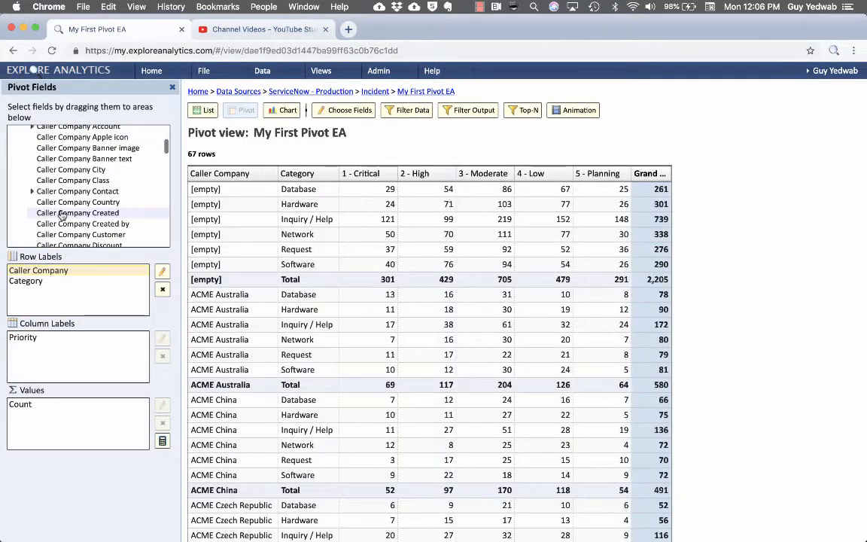
{"action": "left_click_drag", "start_coordinate": [74, 171], "coordinate": [36, 283]}
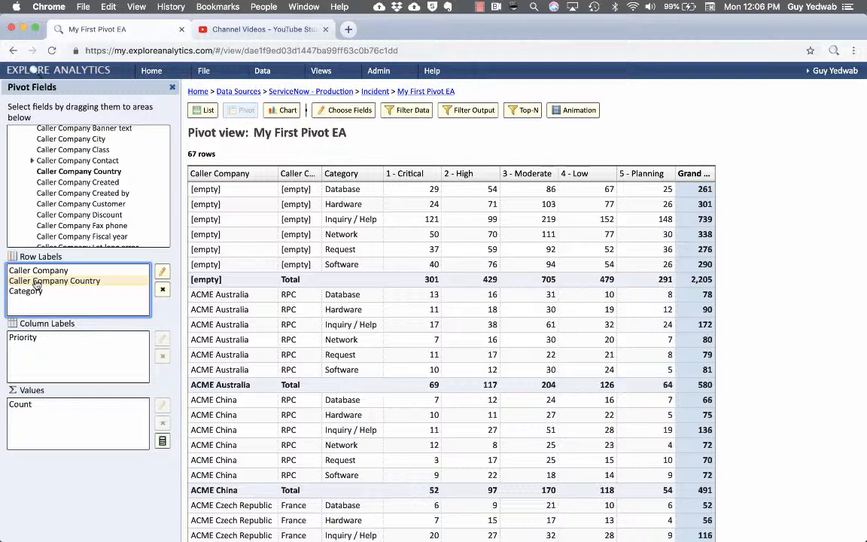
Review the pivot table, remove Caller Company Country and Caller Company from the row labels, and collapse the Caller field
{"action": "scroll", "coordinate": [252, 280], "scroll_direction": "down", "scroll_amount": 5}
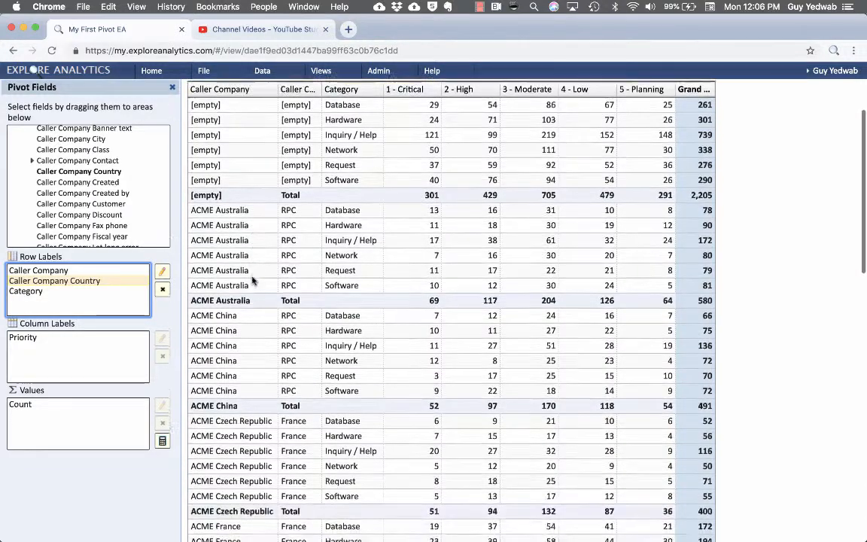
{"action": "scroll", "coordinate": [252, 280], "scroll_direction": "down", "scroll_amount": 20}
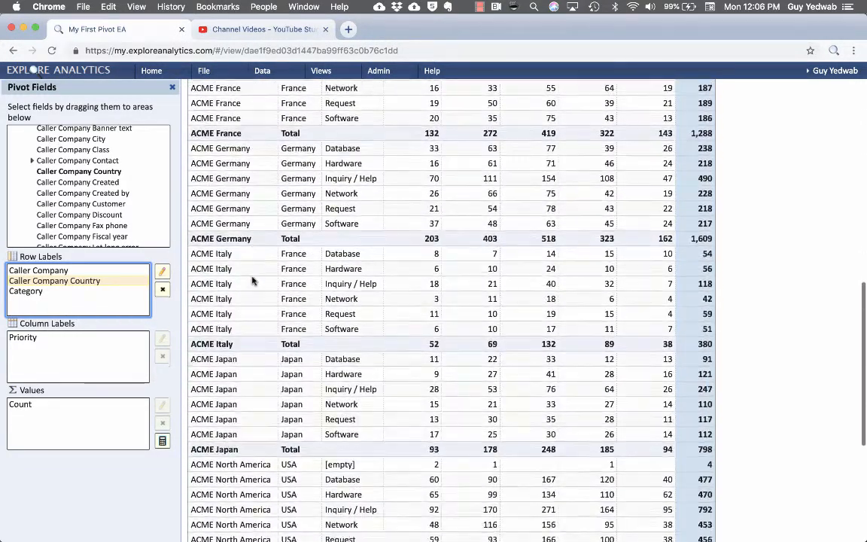
{"action": "scroll", "coordinate": [252, 280], "scroll_direction": "down", "scroll_amount": 2}
{"action": "scroll", "coordinate": [252, 280], "scroll_direction": "up", "scroll_amount": 20}
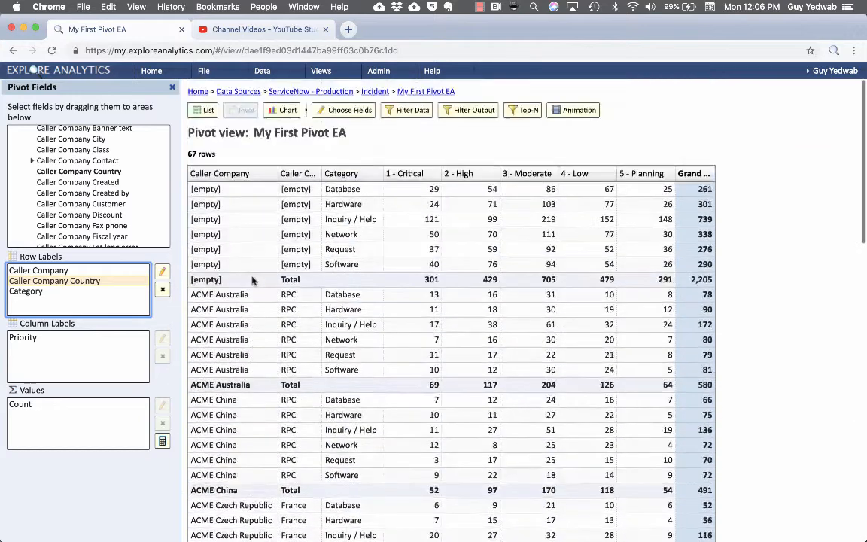
{"action": "left_click", "coordinate": [162, 289]}
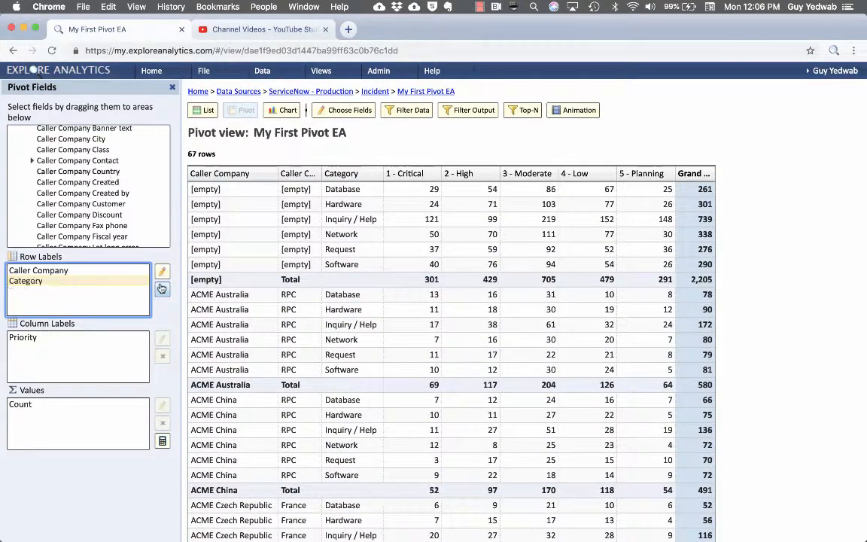
{"action": "left_click", "coordinate": [162, 290]}
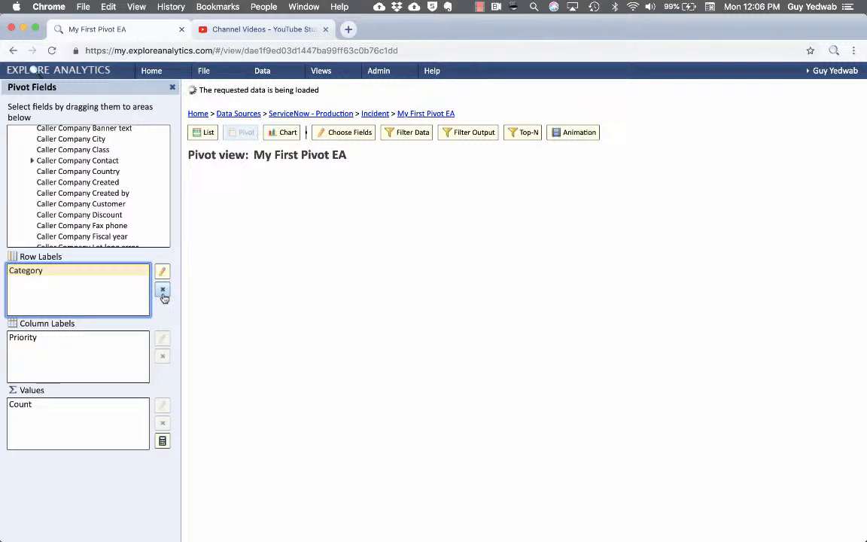
{"action": "scroll", "coordinate": [97, 188], "scroll_direction": "up", "scroll_amount": 6}
{"action": "scroll", "coordinate": [97, 188], "scroll_direction": "down", "scroll_amount": 3}
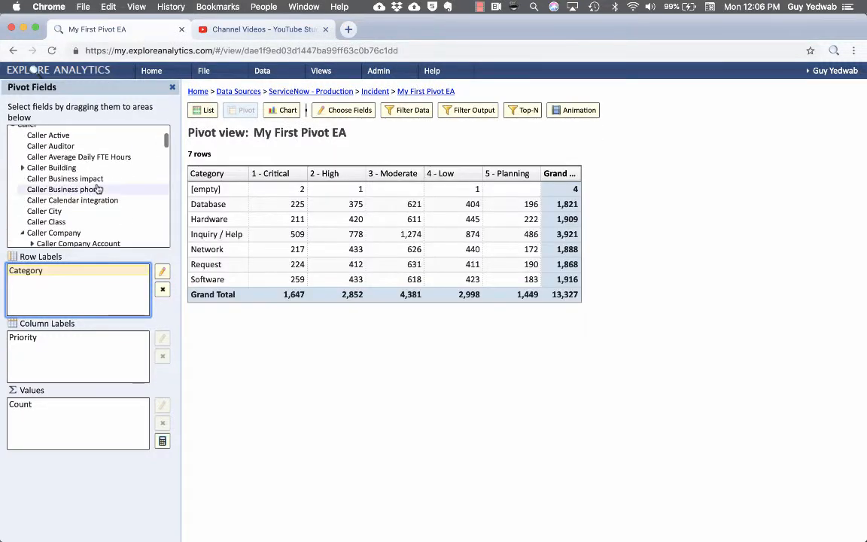
{"action": "scroll", "coordinate": [60, 194], "scroll_direction": "up", "scroll_amount": 2}
{"action": "left_click", "coordinate": [12, 176]}
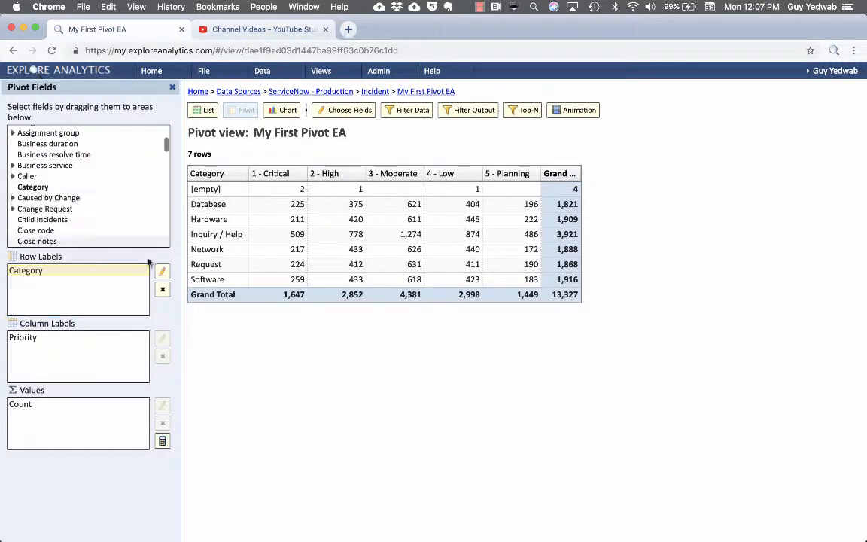
Replace Category in the row labels with the Created field
{"action": "left_click", "coordinate": [161, 287]}
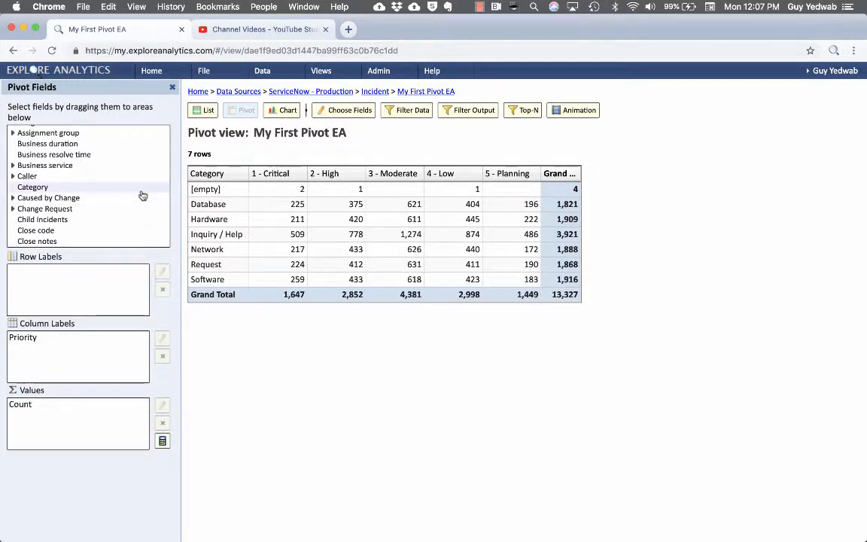
{"action": "scroll", "coordinate": [151, 178], "scroll_direction": "down", "scroll_amount": 6}
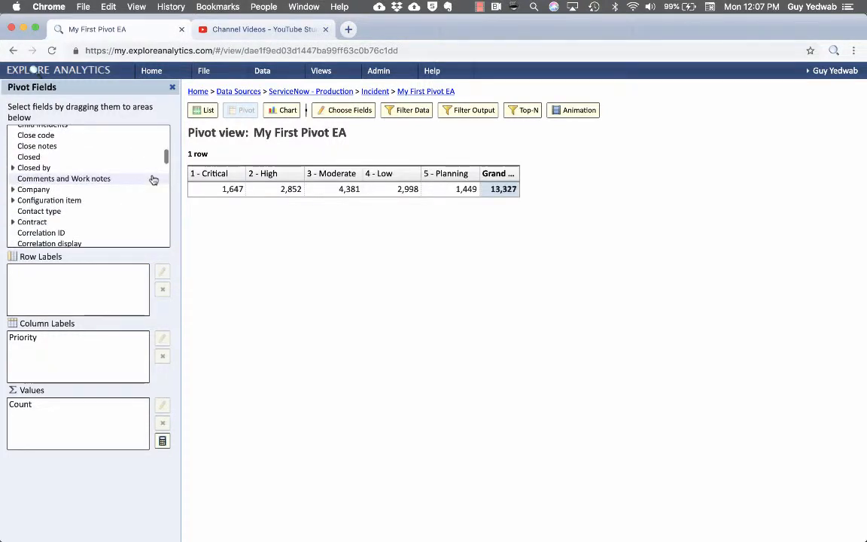
{"action": "scroll", "coordinate": [153, 179], "scroll_direction": "down", "scroll_amount": 2}
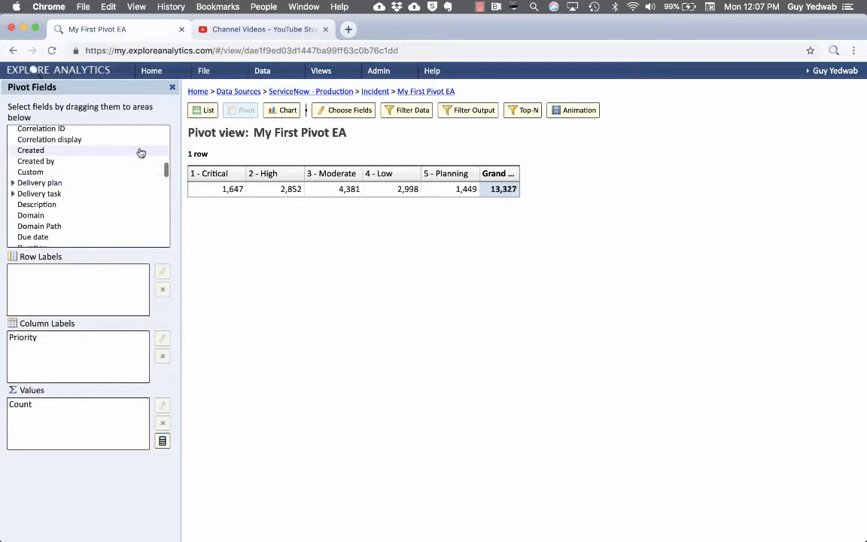
{"action": "left_click_drag", "start_coordinate": [140, 153], "coordinate": [93, 290]}
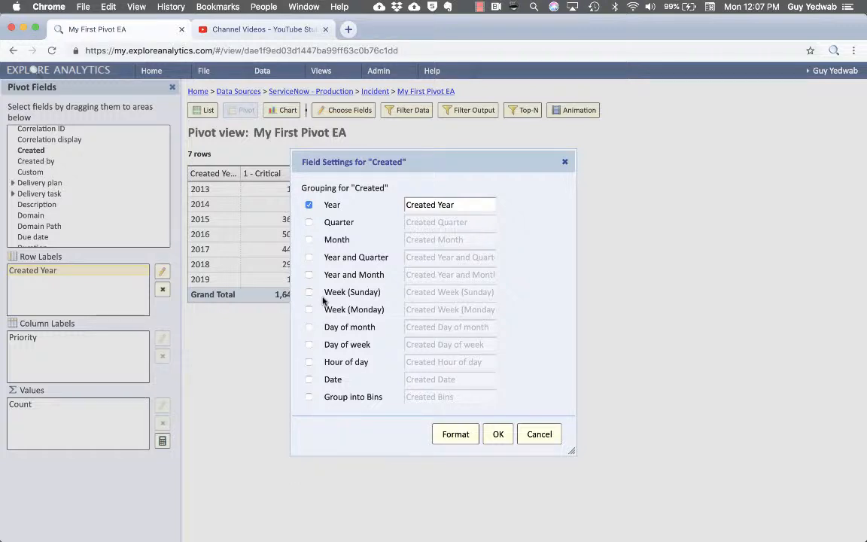
Group the Created field by Year and Month, and fit both row label columns to their headings
{"action": "left_click", "coordinate": [309, 380]}
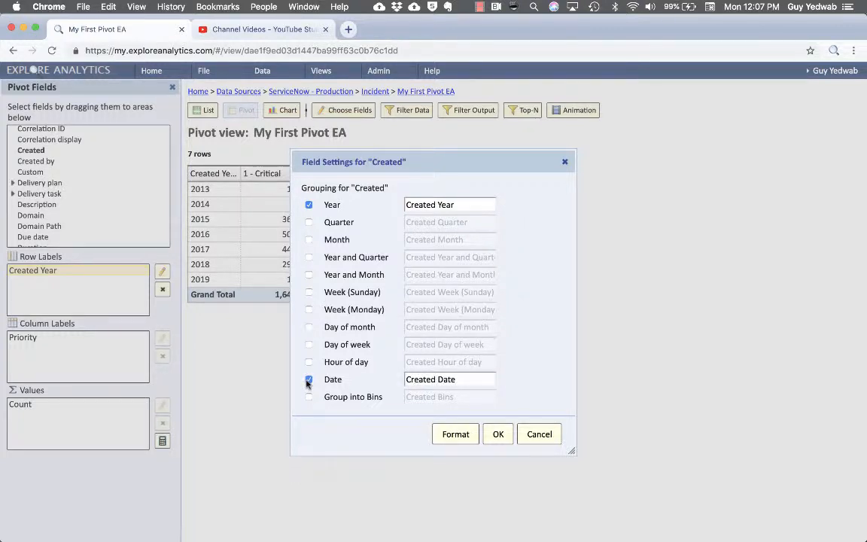
{"action": "left_click", "coordinate": [308, 380]}
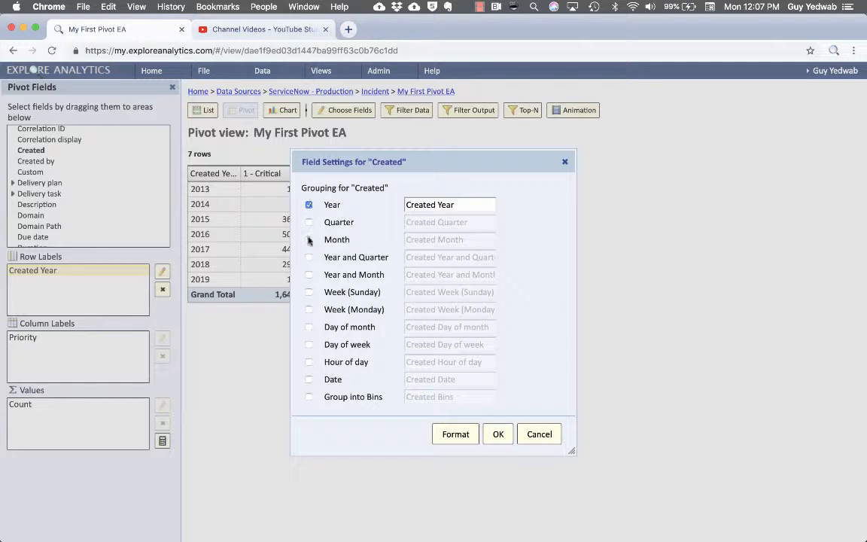
{"action": "left_click", "coordinate": [309, 239]}
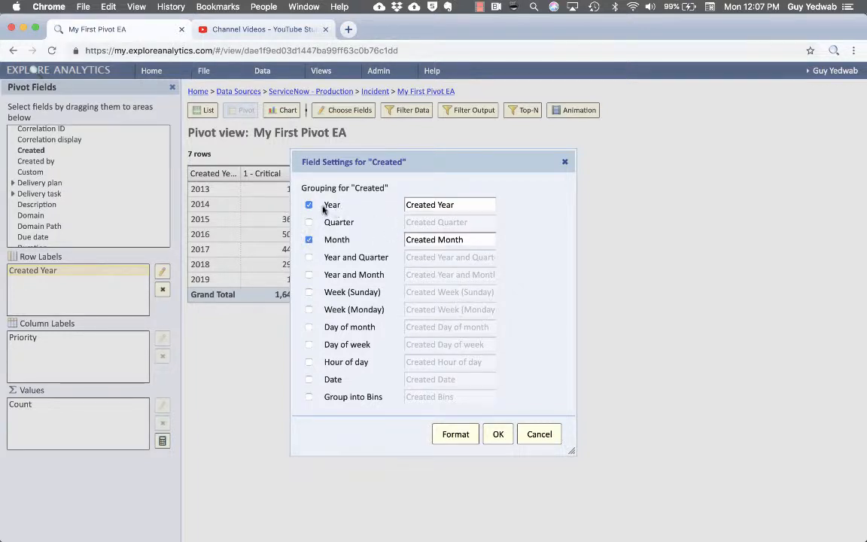
{"action": "left_click", "coordinate": [497, 434]}
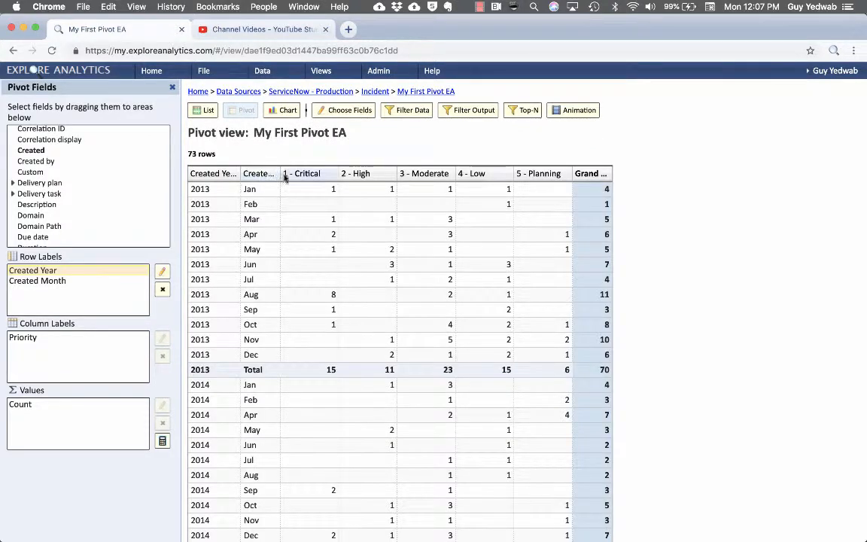
{"action": "double_click", "coordinate": [279, 174]}
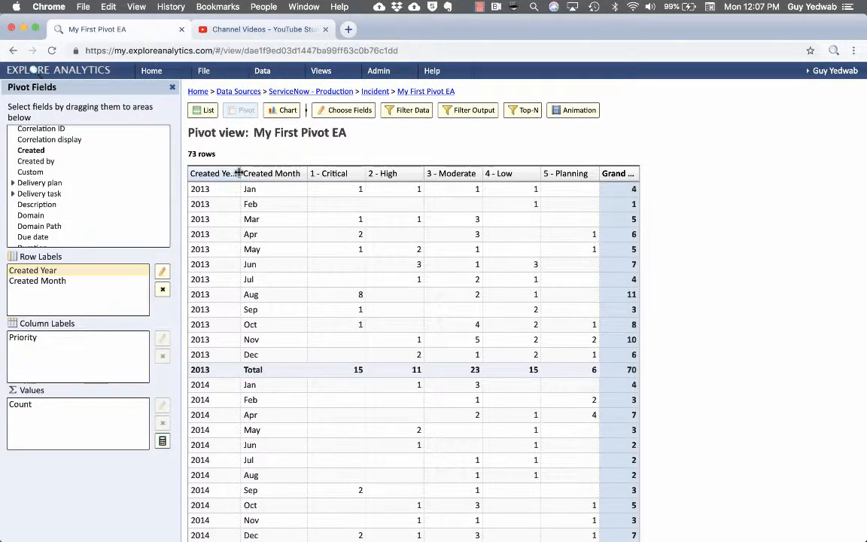
{"action": "double_click", "coordinate": [238, 173]}
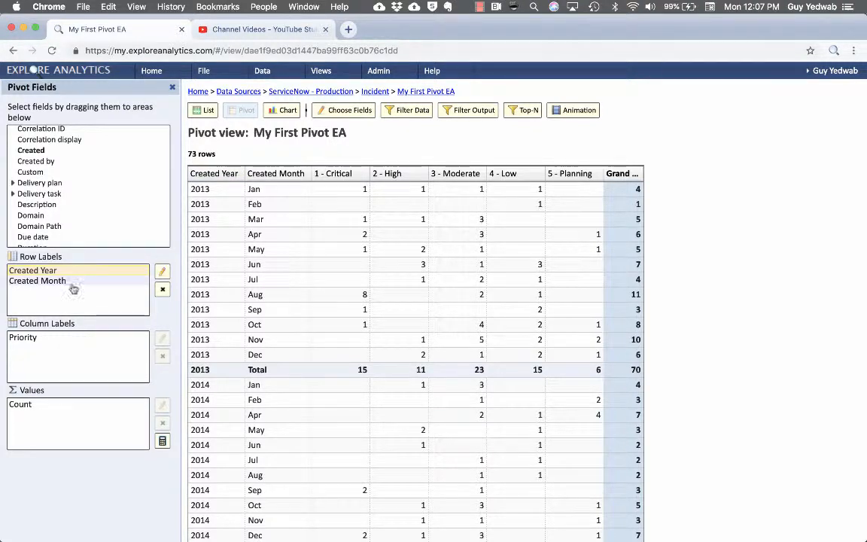
Move Created Month from the row labels to the column labels and remove Priority from the column labels
{"action": "left_click_drag", "start_coordinate": [73, 289], "coordinate": [64, 339]}
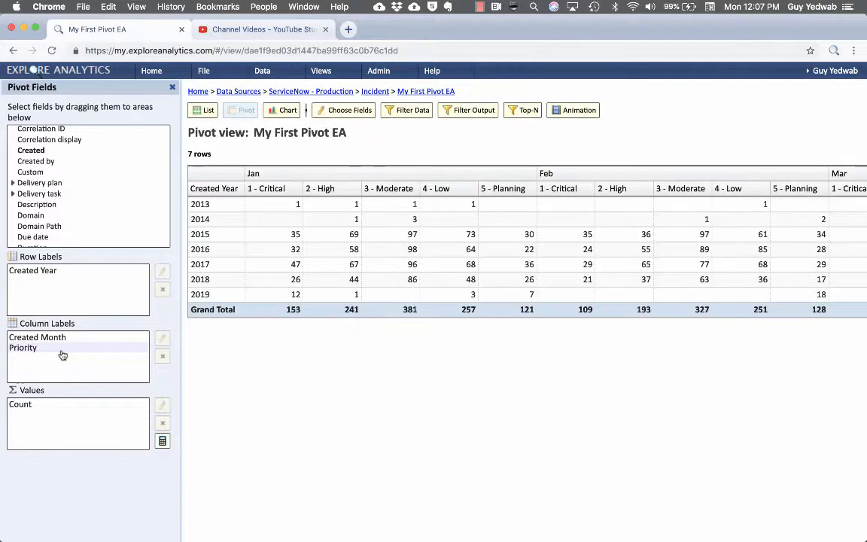
{"action": "left_click", "coordinate": [63, 348]}
{"action": "left_click", "coordinate": [164, 355]}
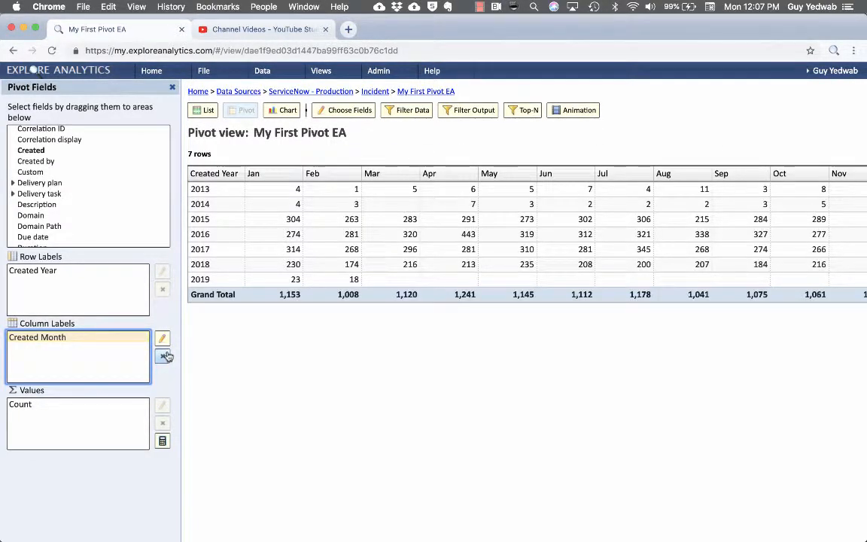
Review all the month columns, and swap the pivot axes so Created Month forms the rows and Created Year the columns
{"action": "scroll", "coordinate": [285, 246], "scroll_direction": "right", "scroll_amount": 3}
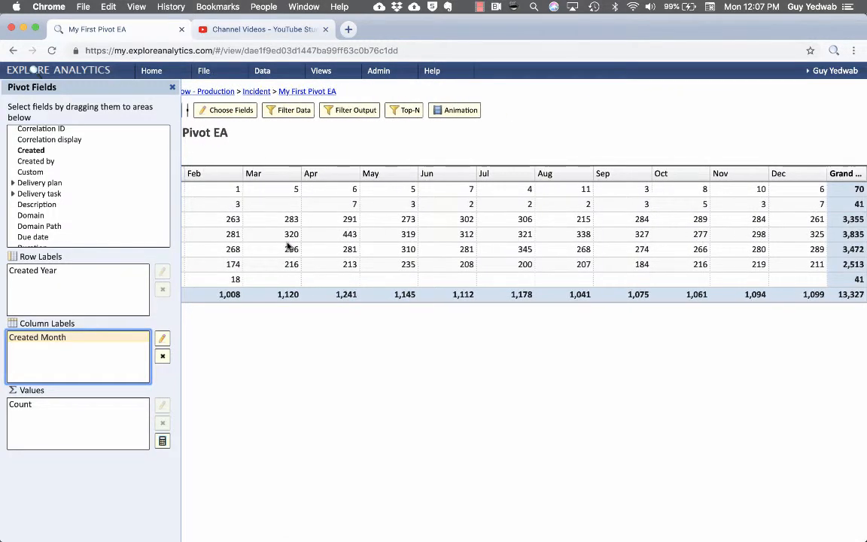
{"action": "scroll", "coordinate": [288, 249], "scroll_direction": "left", "scroll_amount": 3}
{"action": "scroll", "coordinate": [288, 246], "scroll_direction": "left", "scroll_amount": 1}
{"action": "left_click_drag", "start_coordinate": [21, 337], "coordinate": [40, 352]}
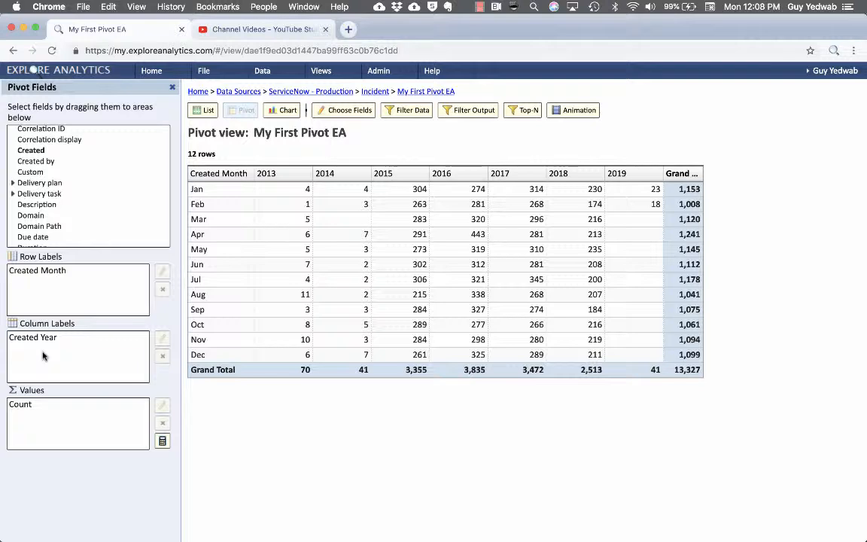
Shorten the label of the Created Month row field to "Created"
{"action": "left_click", "coordinate": [64, 272]}
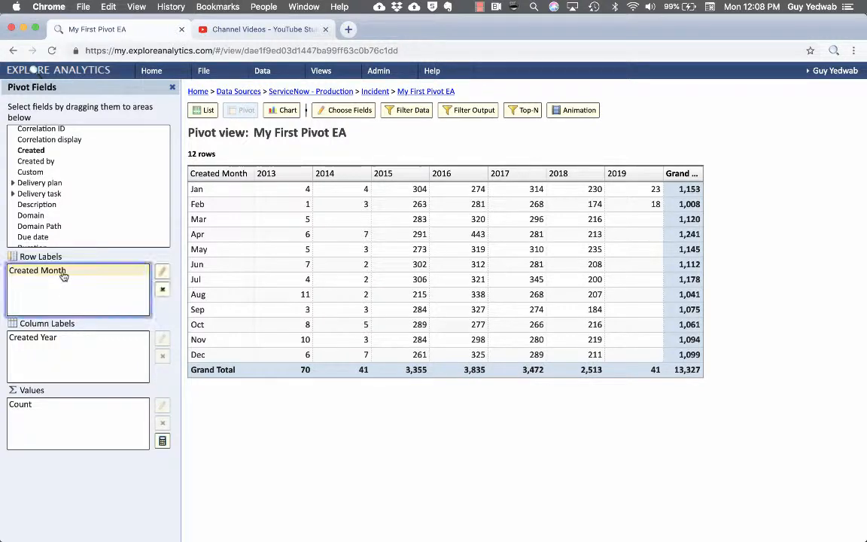
{"action": "left_click", "coordinate": [162, 271]}
{"action": "double_click", "coordinate": [453, 239]}
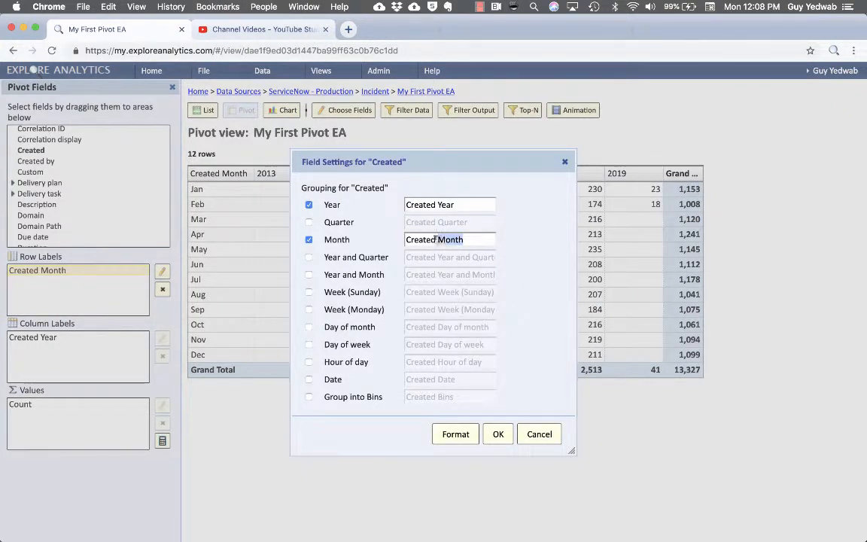
{"action": "key", "text": "BackSpace"}
{"action": "left_click", "coordinate": [495, 434]}
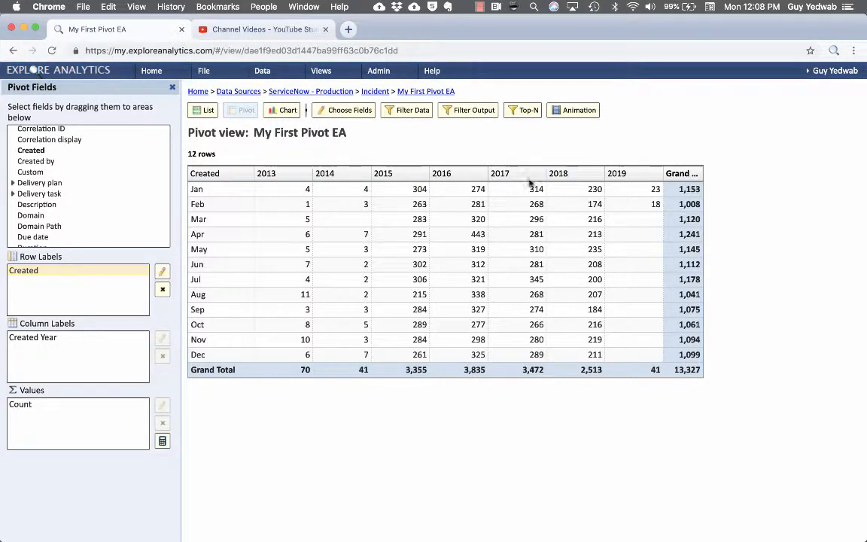
Add Reassignment count to the pivot values with the sum calculation and the label "Reassignment count"
{"action": "scroll", "coordinate": [91, 184], "scroll_direction": "down", "scroll_amount": 3}
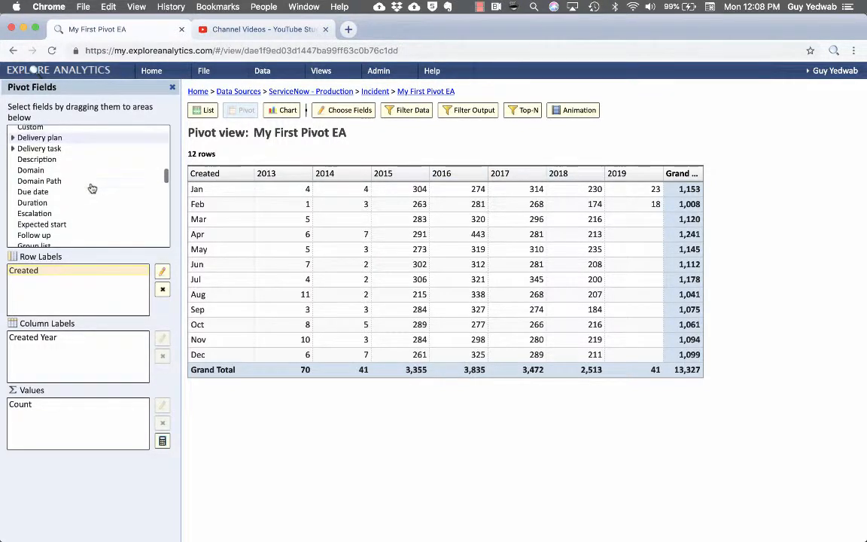
{"action": "scroll", "coordinate": [91, 188], "scroll_direction": "down", "scroll_amount": 6}
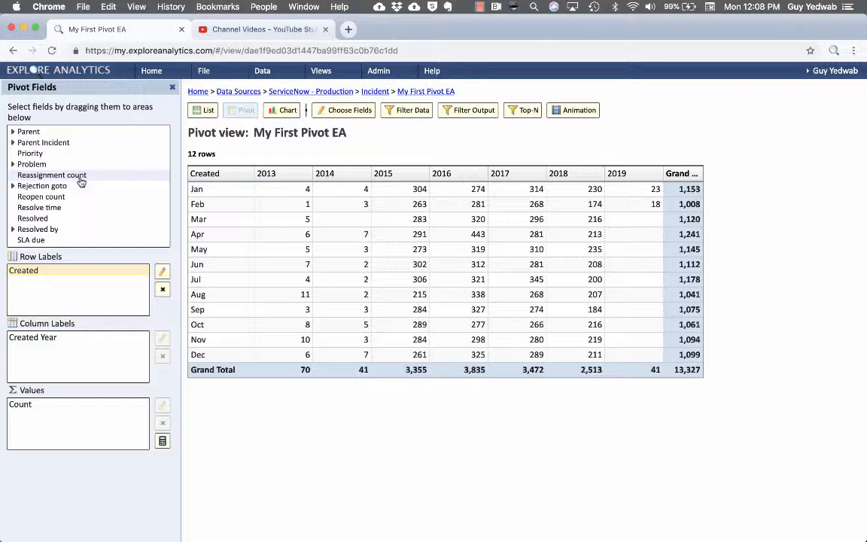
{"action": "left_click_drag", "start_coordinate": [80, 182], "coordinate": [58, 424]}
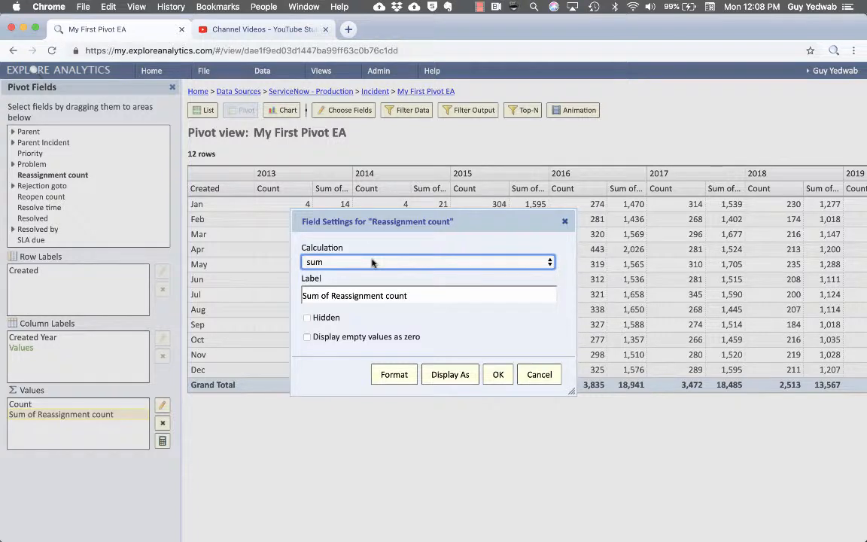
{"action": "left_click", "coordinate": [371, 261]}
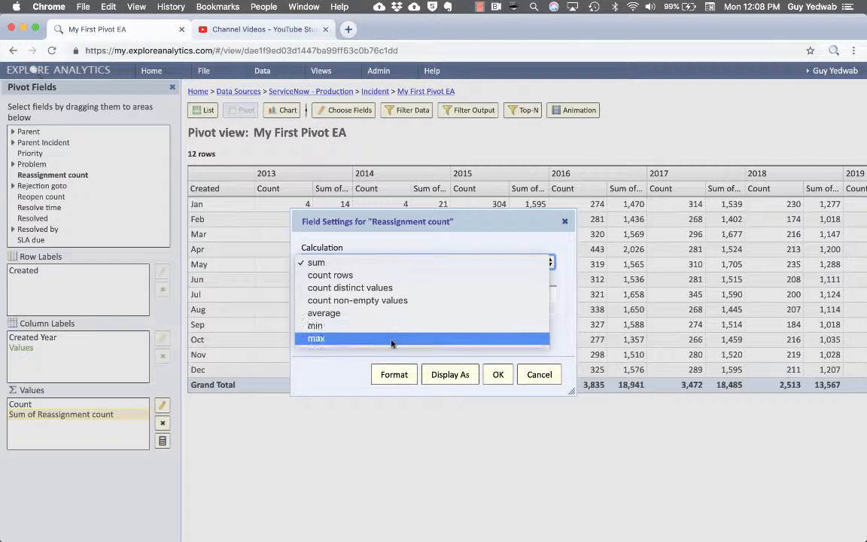
{"action": "left_click", "coordinate": [386, 268]}
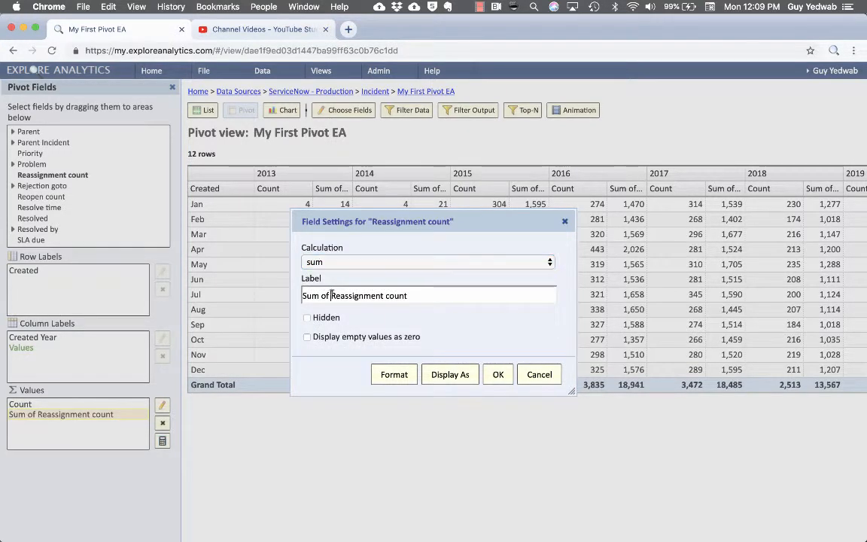
{"action": "left_click_drag", "start_coordinate": [331, 296], "coordinate": [288, 297]}
{"action": "key", "text": "BackSpace"}
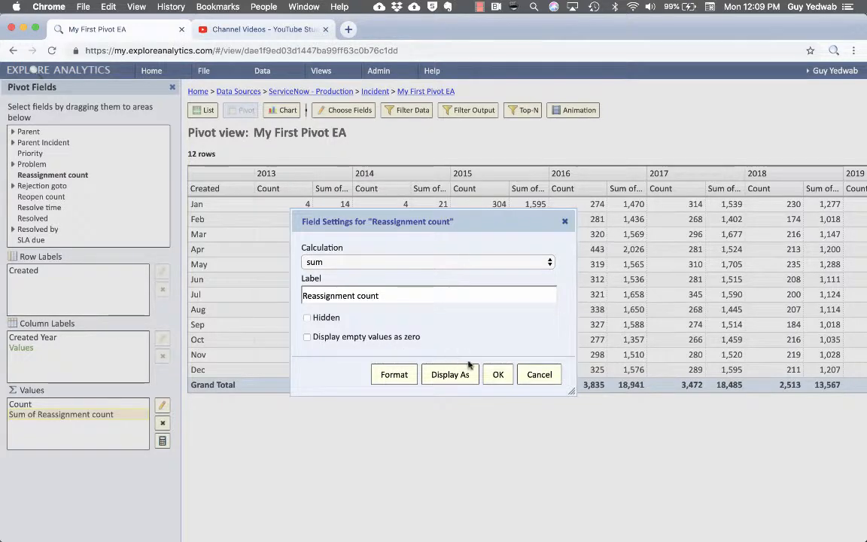
{"action": "left_click", "coordinate": [499, 376]}
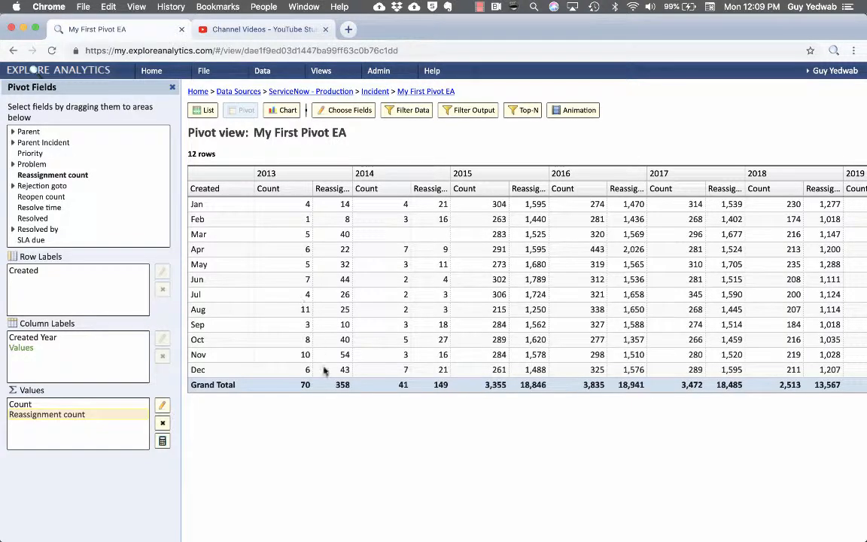
Start a calculated value with the formula "Reassignment count" / "Count"
{"action": "left_click", "coordinate": [161, 443]}
{"action": "left_click", "coordinate": [516, 246]}
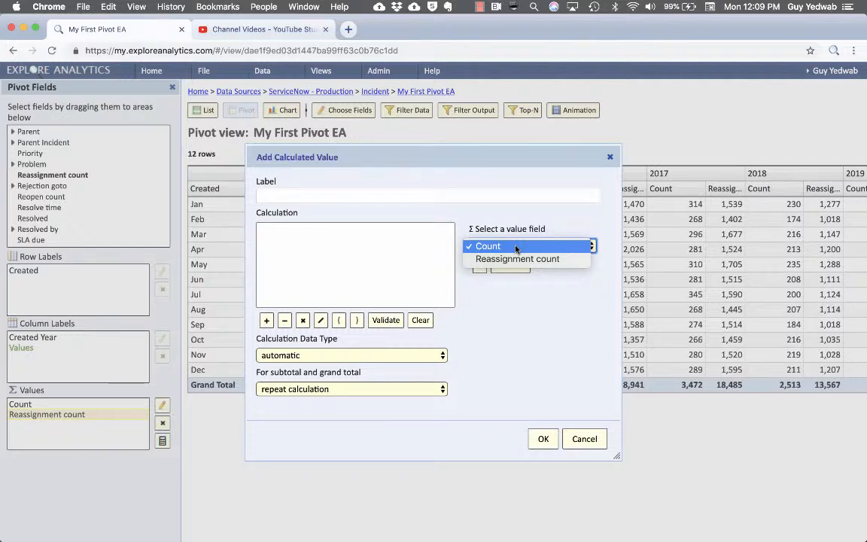
{"action": "left_click", "coordinate": [519, 259]}
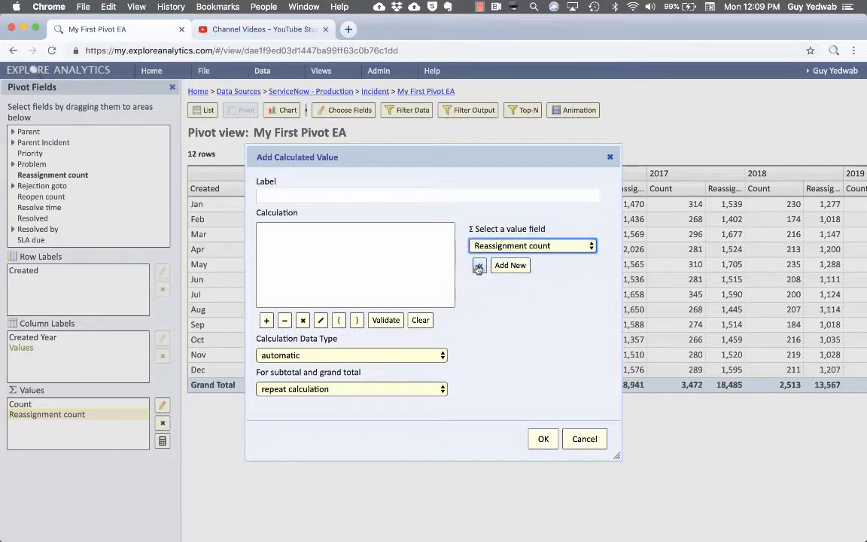
{"action": "left_click", "coordinate": [478, 268]}
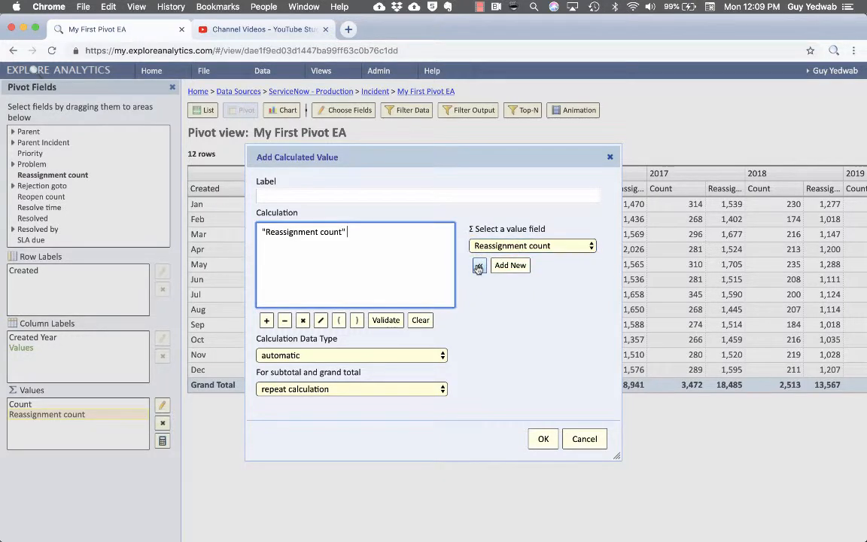
{"action": "left_click", "coordinate": [531, 246]}
{"action": "left_click", "coordinate": [493, 229]}
{"action": "left_click", "coordinate": [478, 268]}
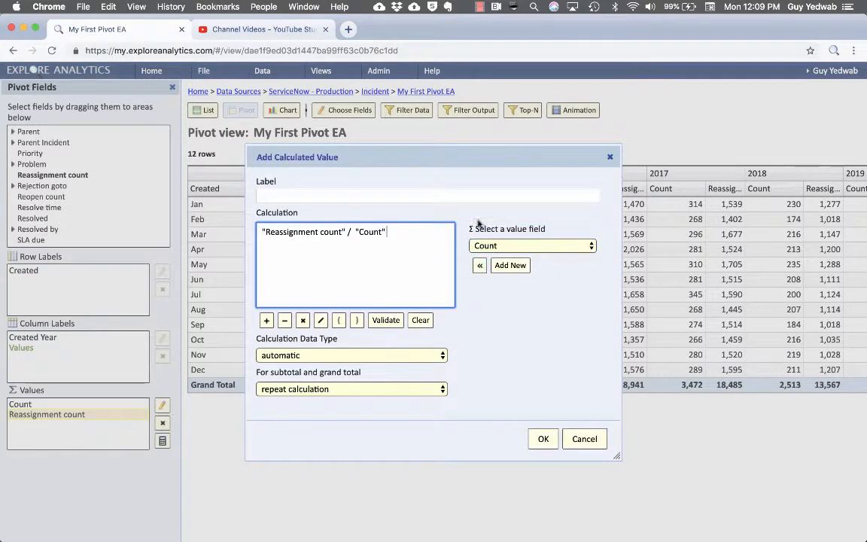
Label the calculated value "Average Times Reassinged", add it to the pivot, and fit its column to the heading
{"action": "left_click", "coordinate": [485, 193]}
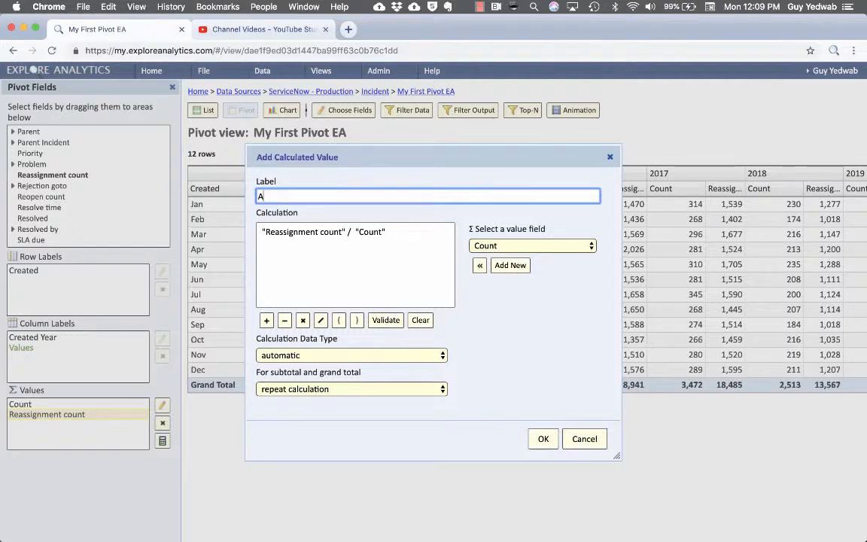
{"action": "type", "text": "Average Times"}
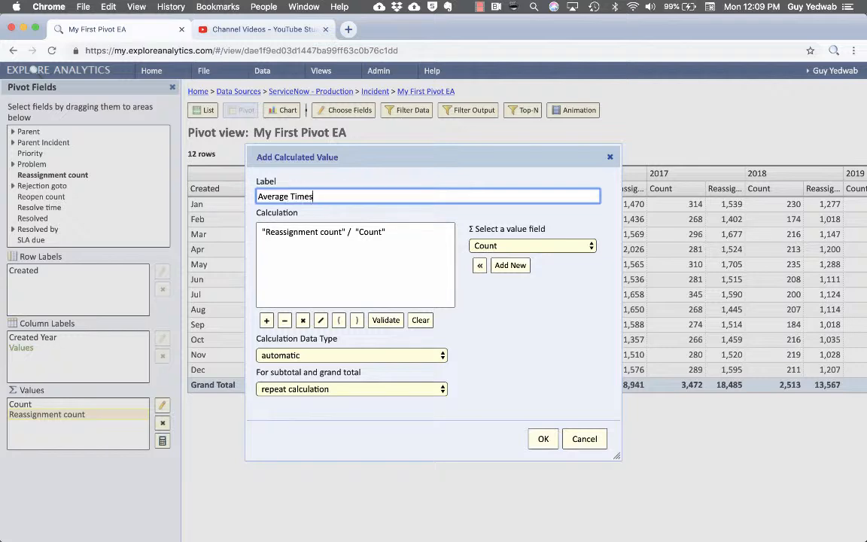
{"action": "type", "text": " Reassinged"}
{"action": "key", "text": "Return"}
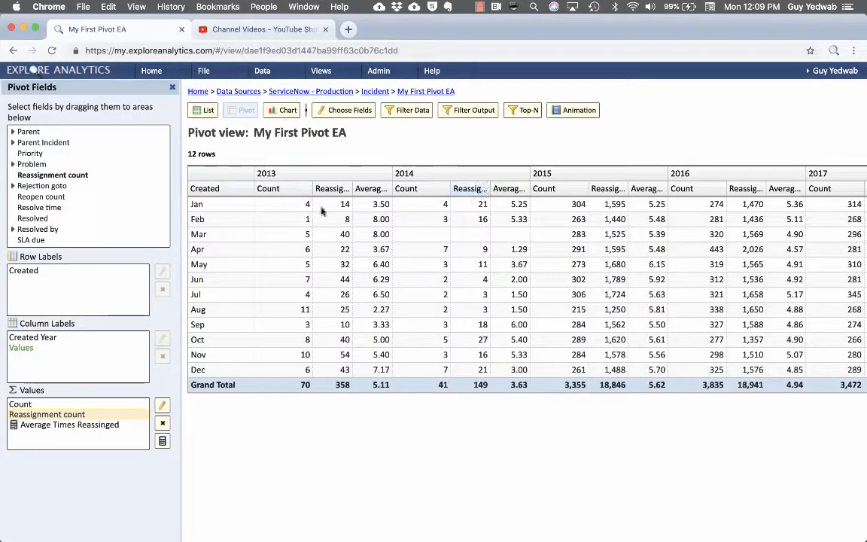
{"action": "double_click", "coordinate": [390, 190]}
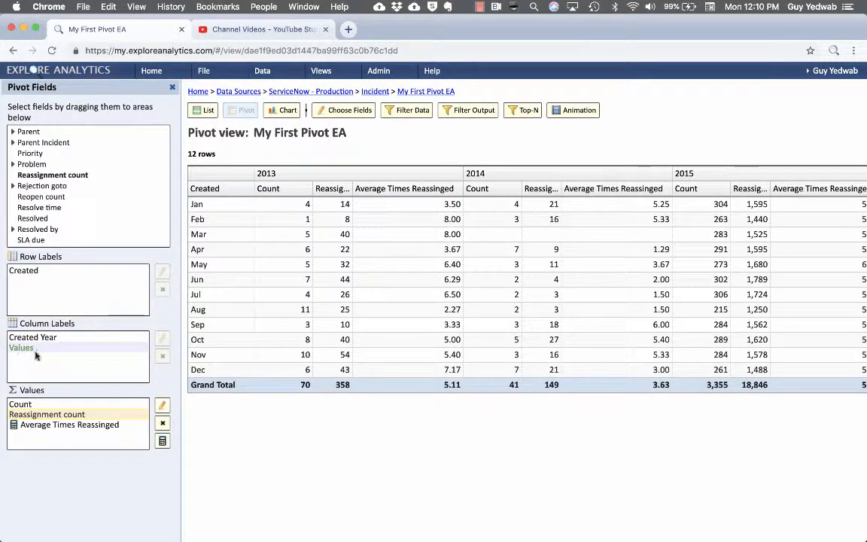
Move Values from the column labels to the row labels, and remove Reassignment count along with the calculated value that uses it
{"action": "left_click_drag", "start_coordinate": [55, 353], "coordinate": [58, 287]}
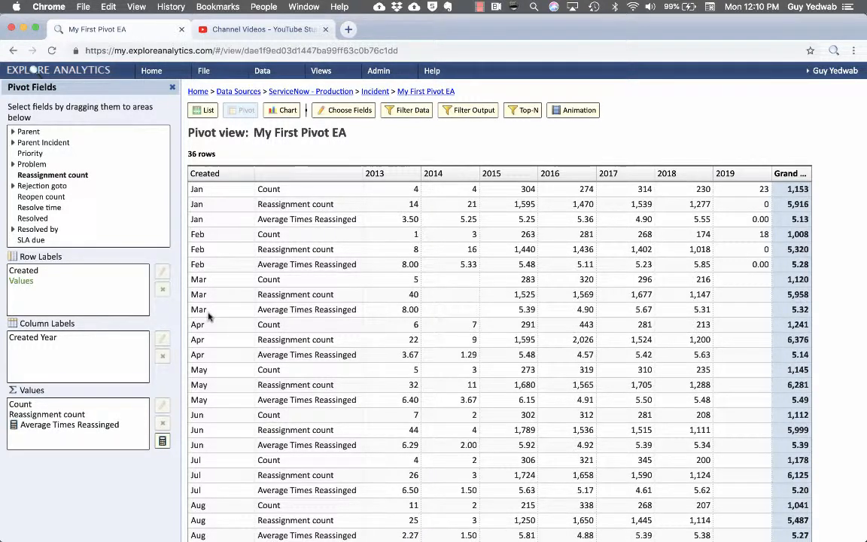
{"action": "left_click", "coordinate": [104, 415]}
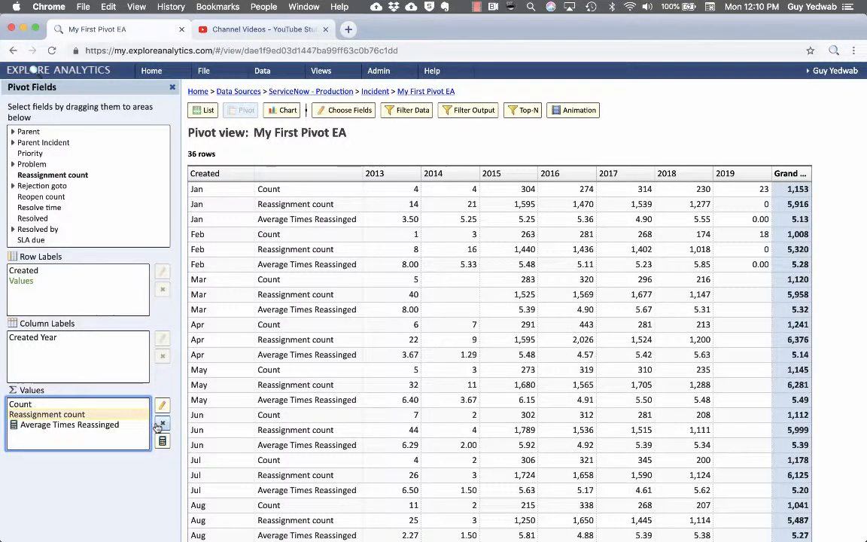
{"action": "left_click", "coordinate": [161, 422]}
{"action": "left_click", "coordinate": [458, 372]}
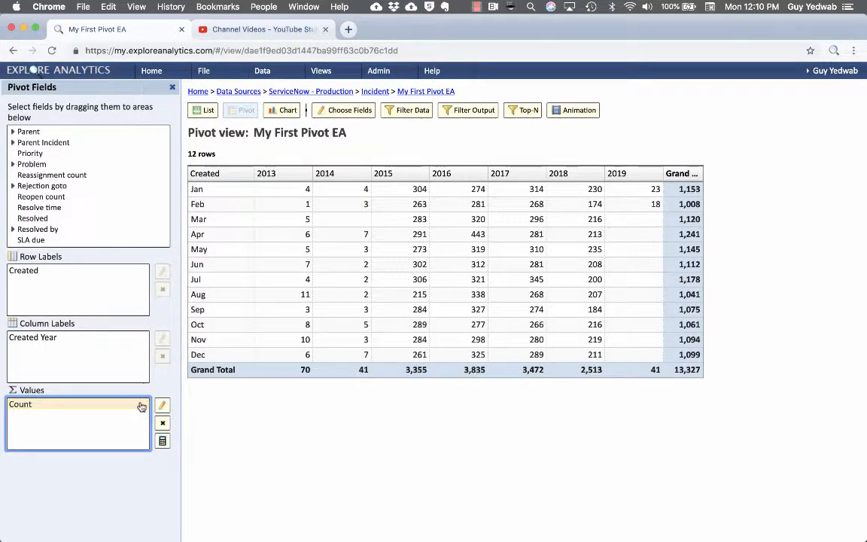
Add Active to the pivot values as a row count, displayed as % difference from the previous Created item
{"action": "scroll", "coordinate": [124, 218], "scroll_direction": "up", "scroll_amount": 10}
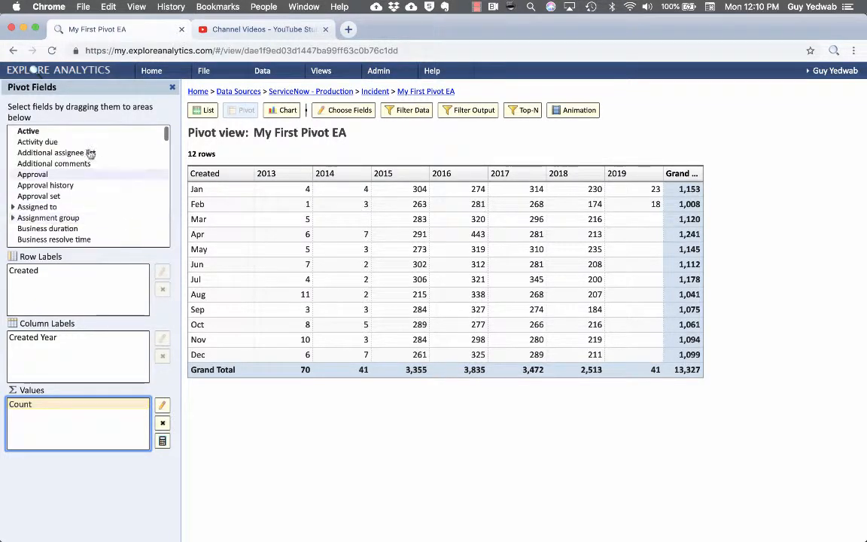
{"action": "left_click_drag", "start_coordinate": [61, 131], "coordinate": [33, 424]}
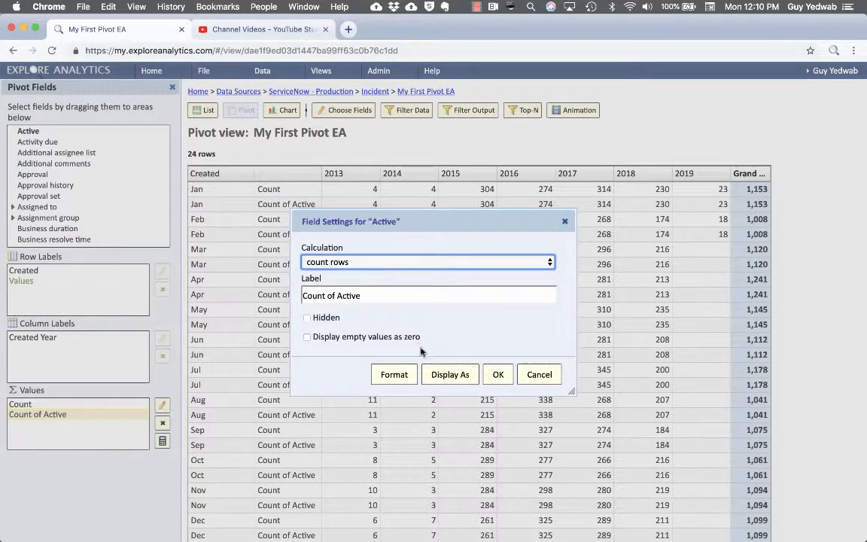
{"action": "left_click", "coordinate": [458, 380]}
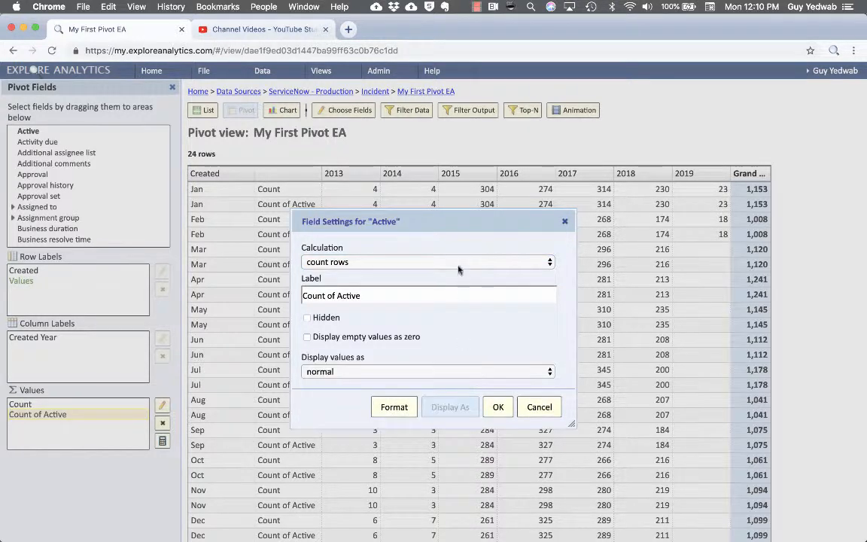
{"action": "left_click_drag", "start_coordinate": [454, 226], "coordinate": [479, 150]}
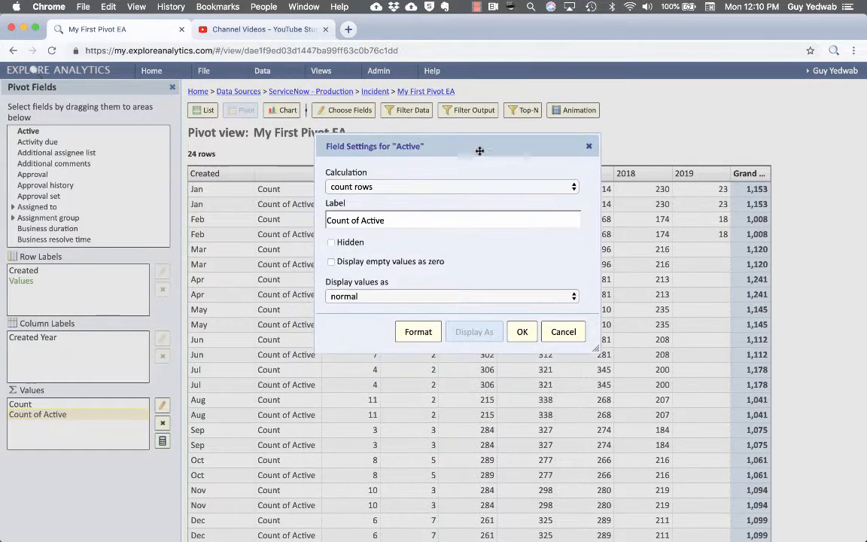
{"action": "left_click", "coordinate": [459, 301]}
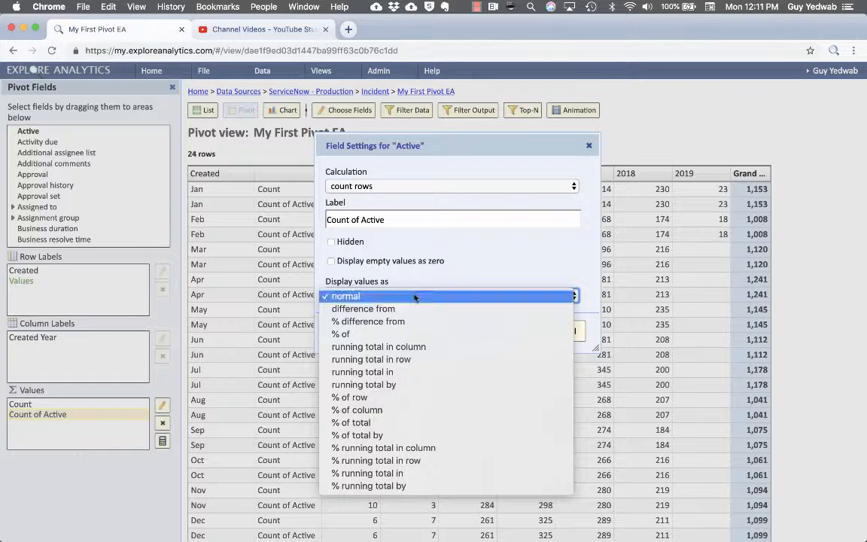
{"action": "left_click", "coordinate": [410, 321]}
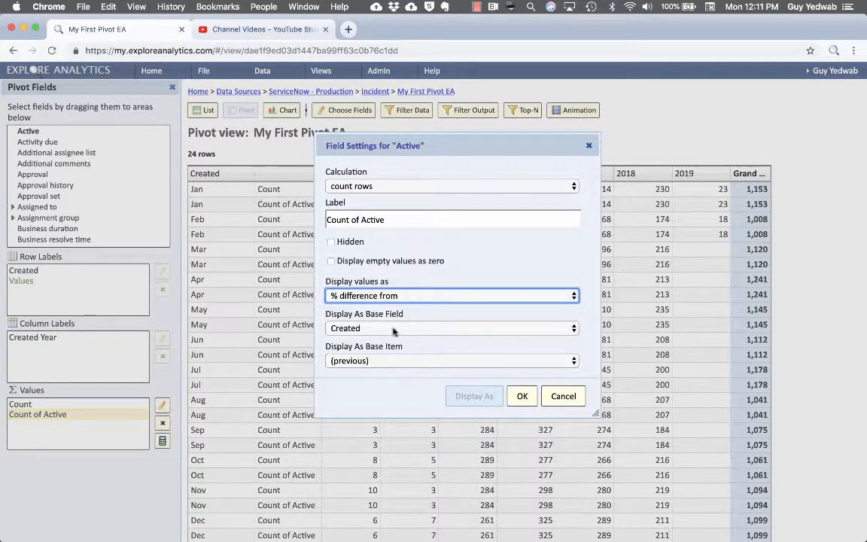
{"action": "left_click", "coordinate": [522, 399]}
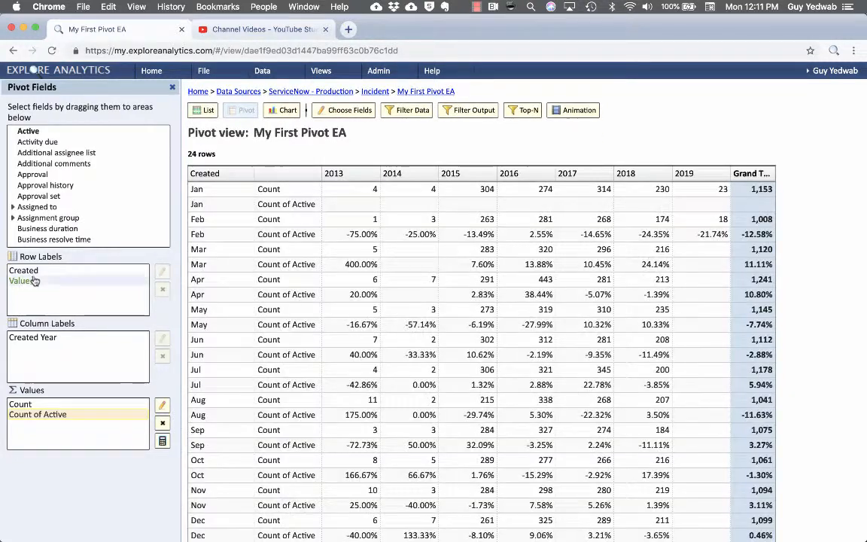
Move Values from the row labels to the column labels, and compare the January and February 2013 figures
{"action": "left_click_drag", "start_coordinate": [33, 280], "coordinate": [40, 357]}
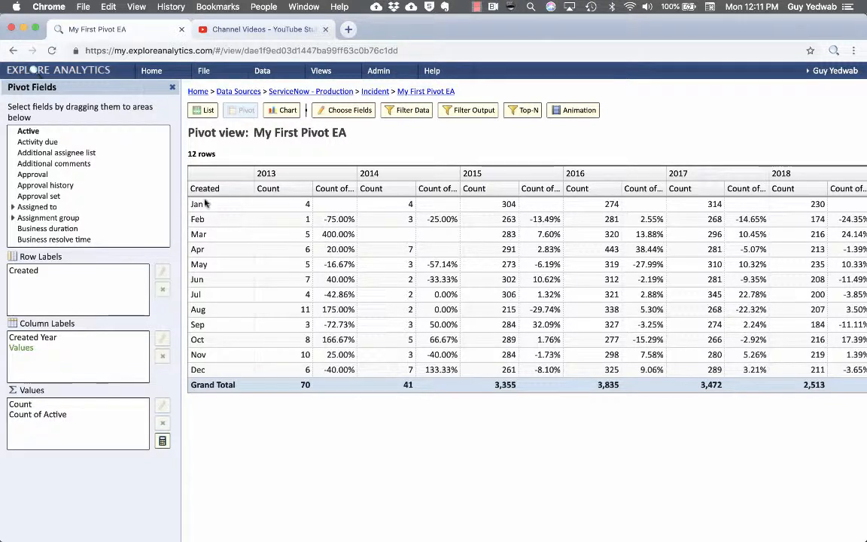
{"action": "double_click", "coordinate": [308, 206]}
{"action": "double_click", "coordinate": [308, 220]}
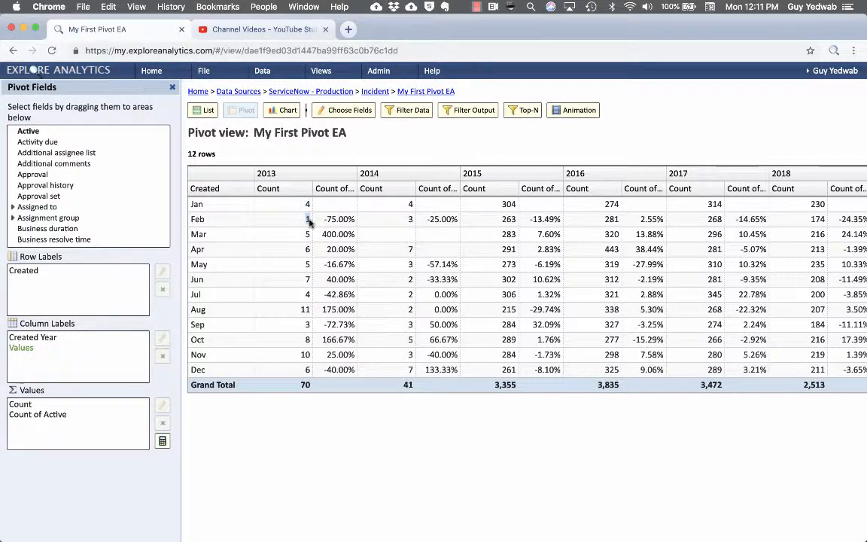
{"action": "left_click_drag", "start_coordinate": [309, 219], "coordinate": [353, 226]}
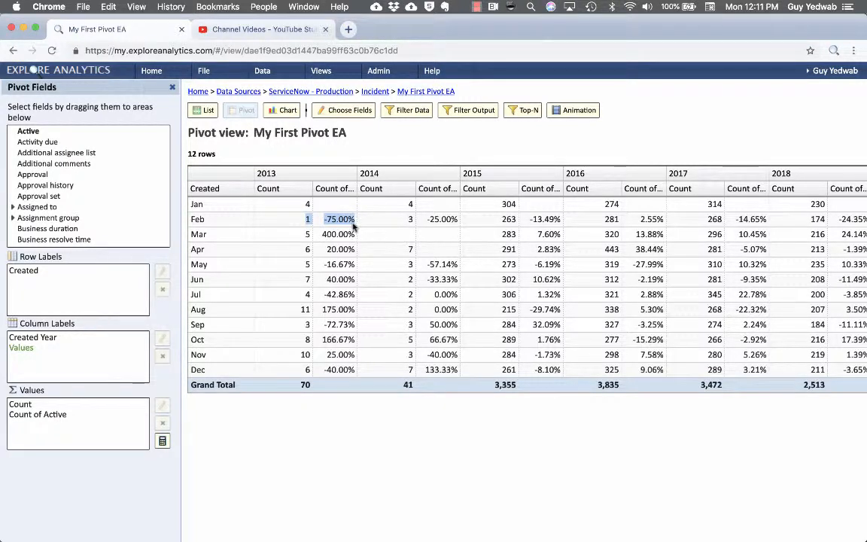
{"action": "left_click", "coordinate": [329, 413]}
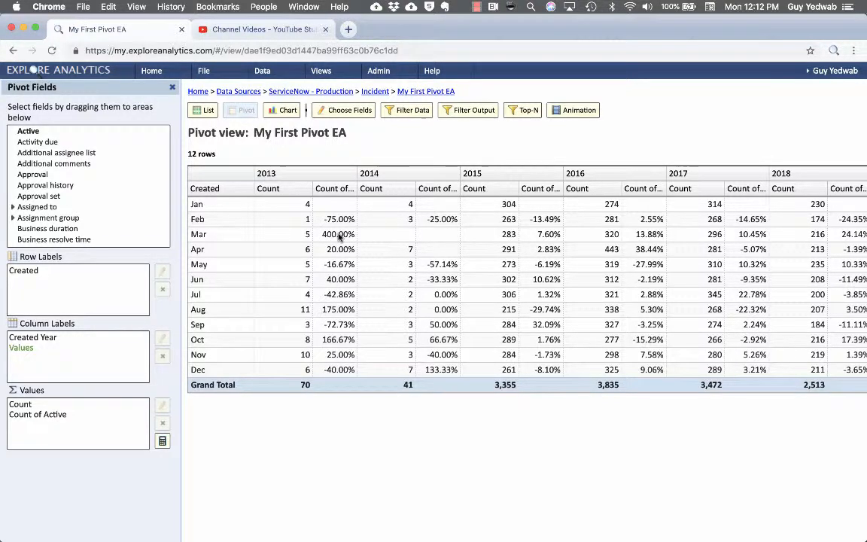
Start a coloring rule for "Count of Active" with a first bin up to 0 and a bright green background
{"action": "right_click", "coordinate": [339, 236]}
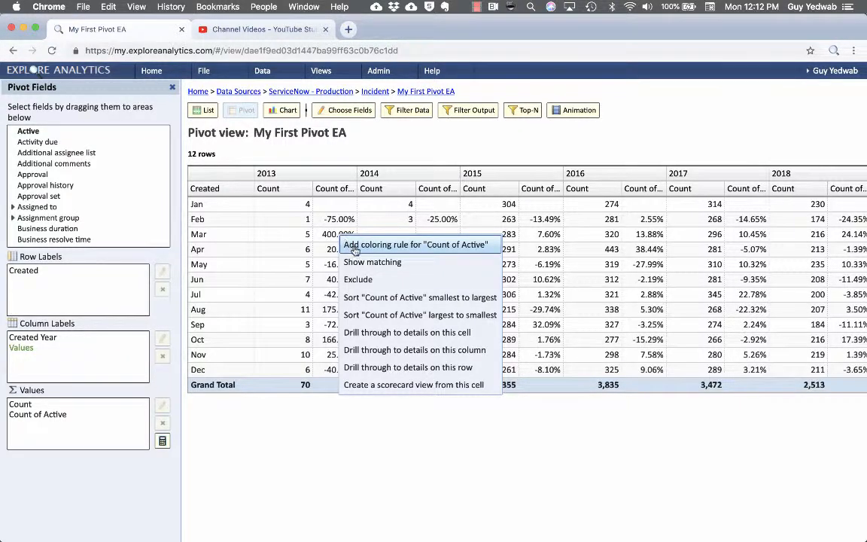
{"action": "left_click", "coordinate": [355, 245]}
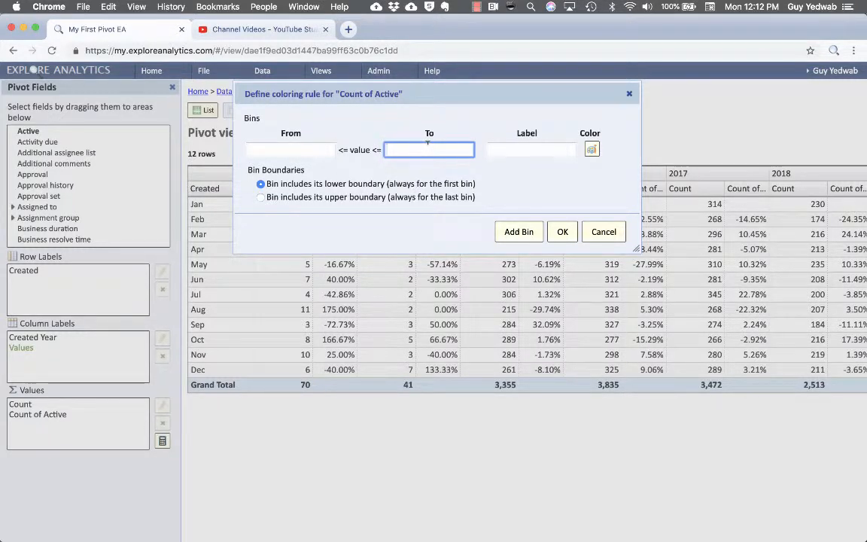
{"action": "type", "text": "0"}
{"action": "left_click", "coordinate": [592, 148]}
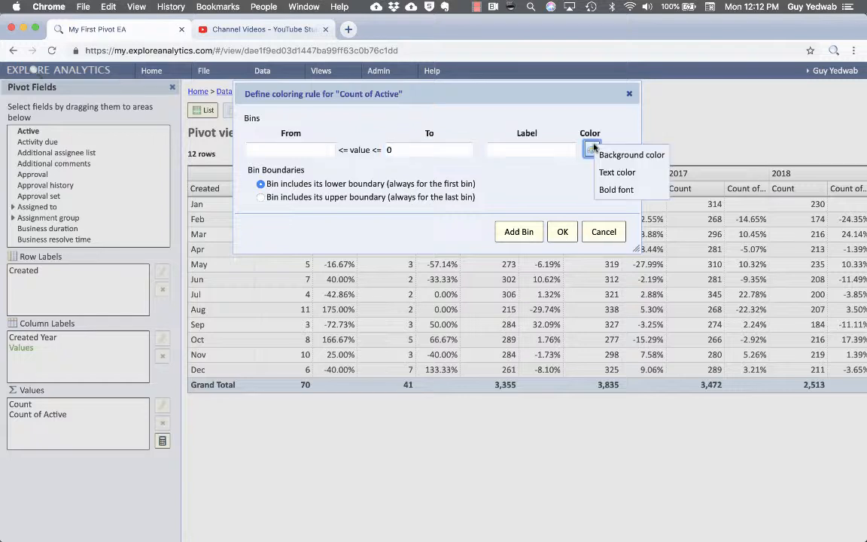
{"action": "left_click", "coordinate": [613, 155]}
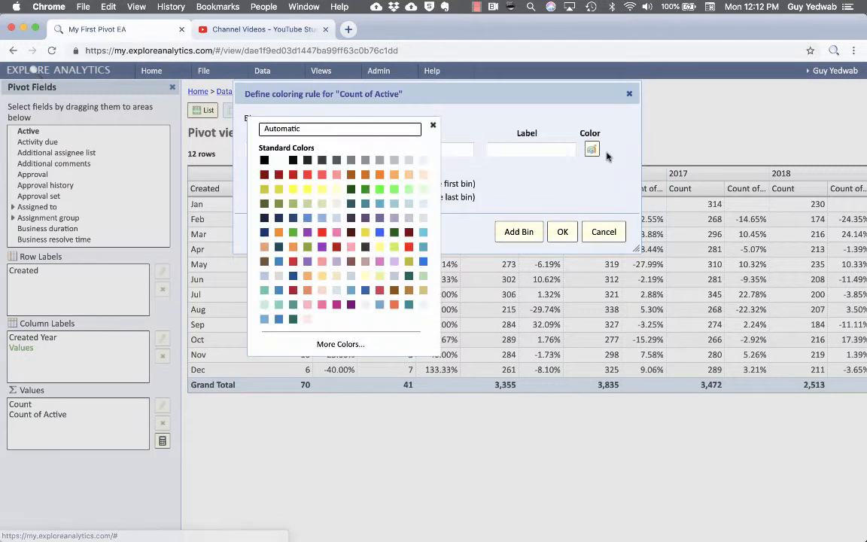
{"action": "left_click", "coordinate": [394, 190]}
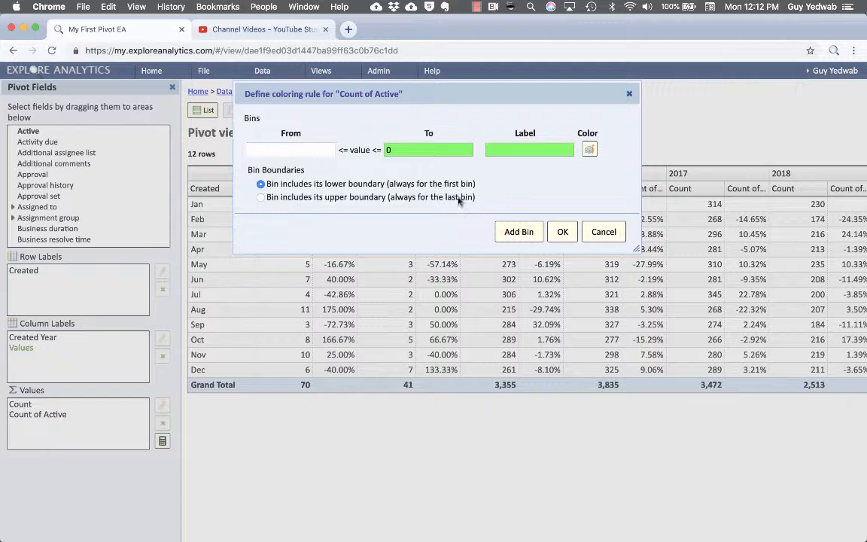
Add a second bin from 0 upward with a light red background, and apply the coloring rule
{"action": "left_click", "coordinate": [502, 230]}
{"action": "left_click", "coordinate": [592, 169]}
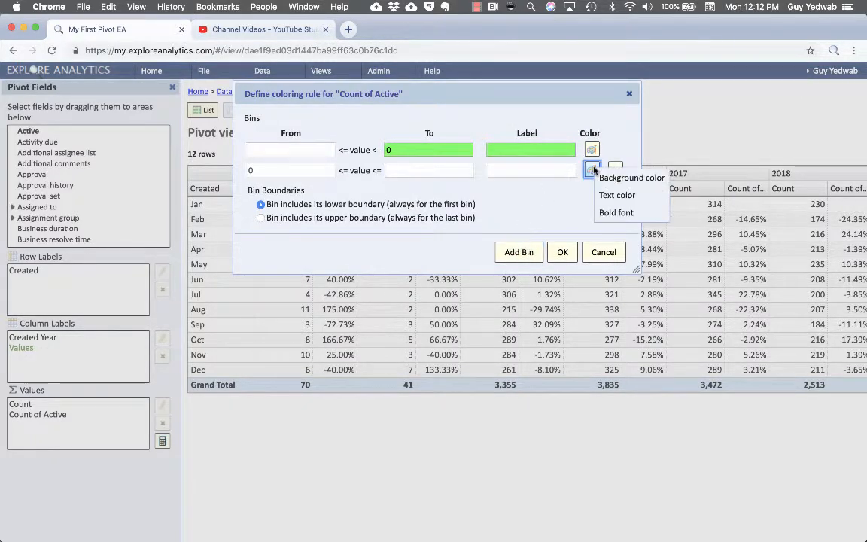
{"action": "left_click", "coordinate": [603, 178]}
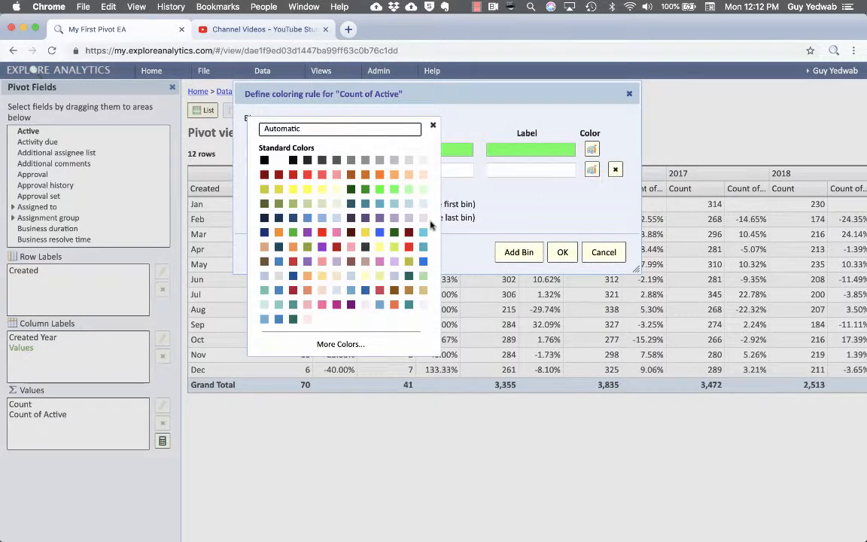
{"action": "left_click", "coordinate": [336, 174]}
{"action": "left_click", "coordinate": [561, 252]}
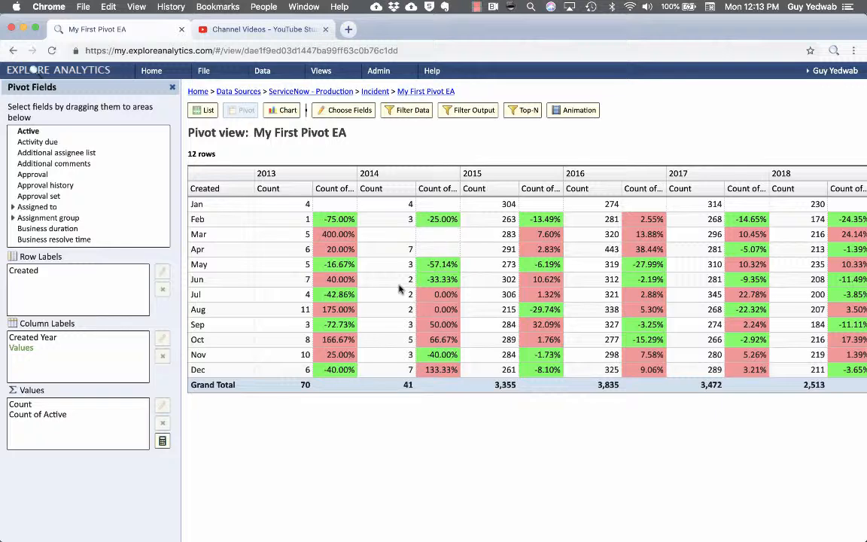
Filter the pivot's source data to incidents where Priority = 1 - Critical
{"action": "scroll", "coordinate": [400, 288], "scroll_direction": "right", "scroll_amount": 6}
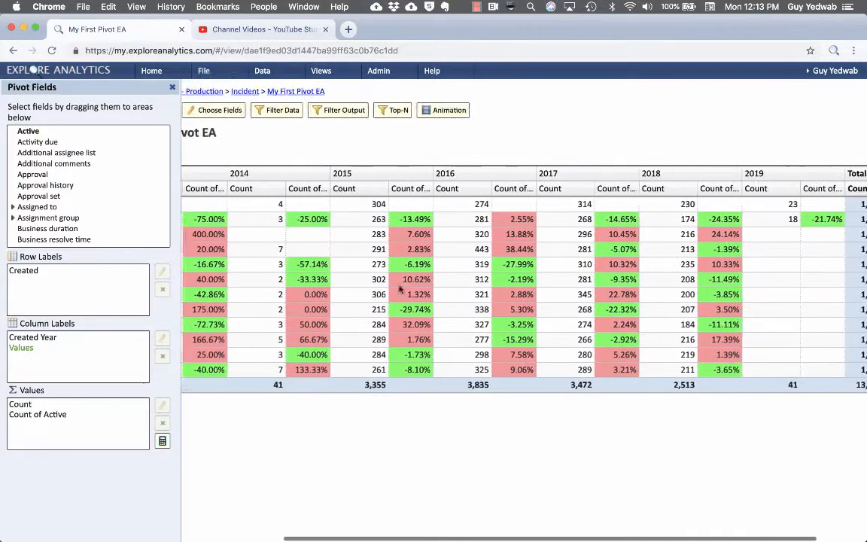
{"action": "scroll", "coordinate": [399, 288], "scroll_direction": "left", "scroll_amount": 6}
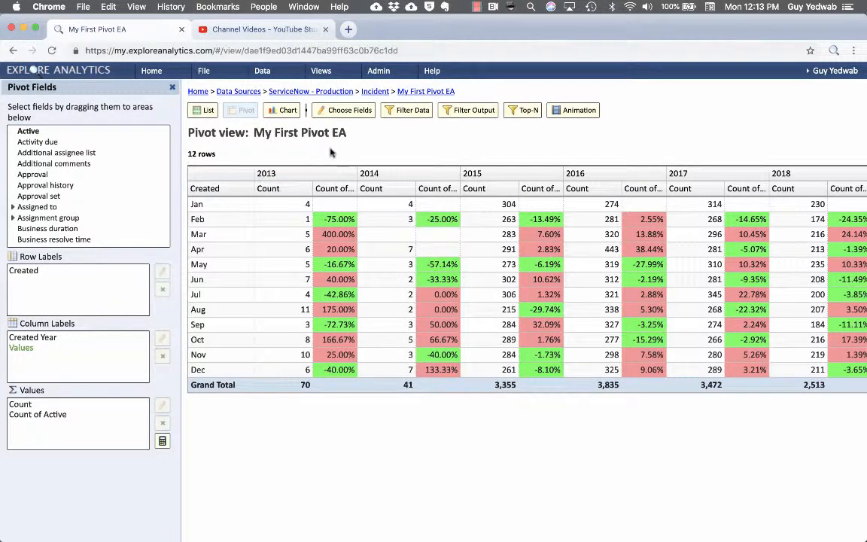
{"action": "left_click", "coordinate": [413, 110]}
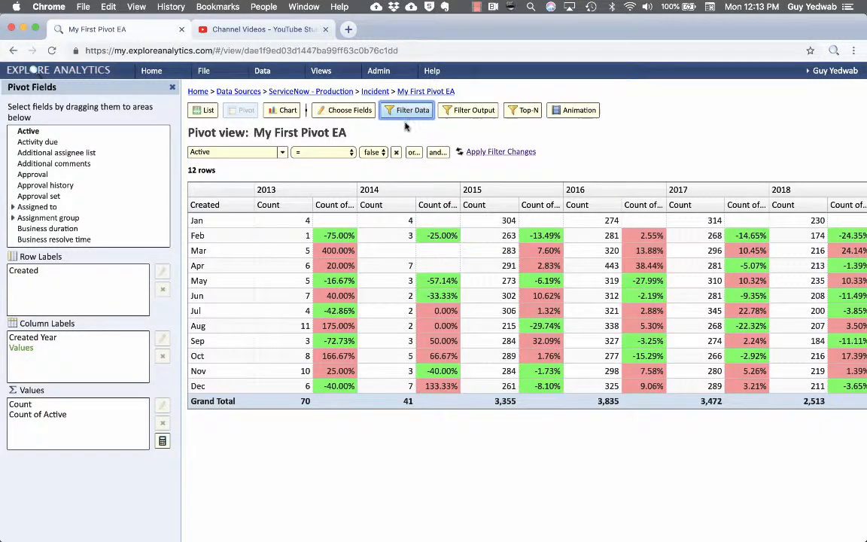
{"action": "left_click", "coordinate": [276, 152]}
{"action": "scroll", "coordinate": [251, 340], "scroll_direction": "down", "scroll_amount": 5}
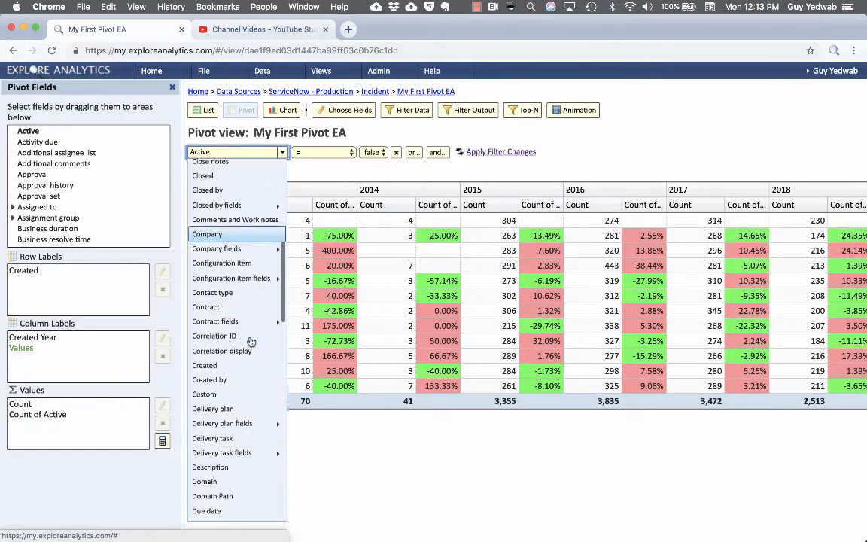
{"action": "scroll", "coordinate": [251, 341], "scroll_direction": "down", "scroll_amount": 10}
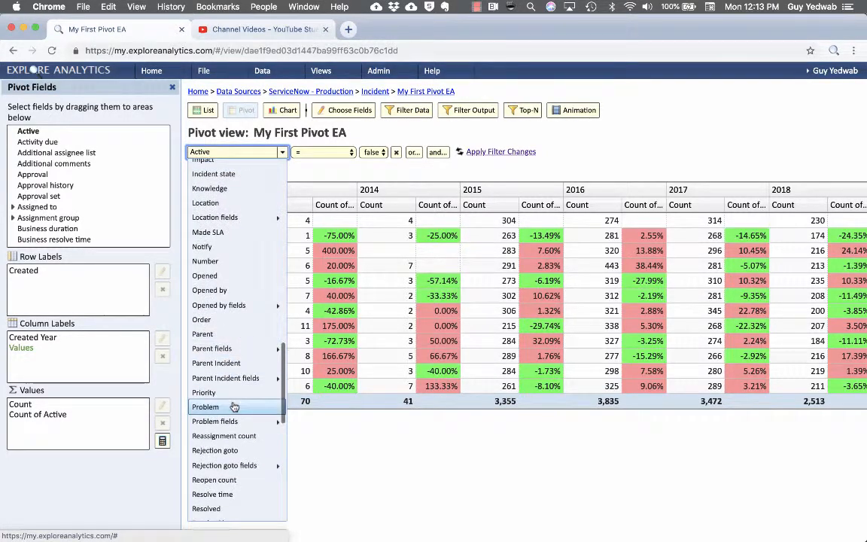
{"action": "left_click", "coordinate": [204, 392]}
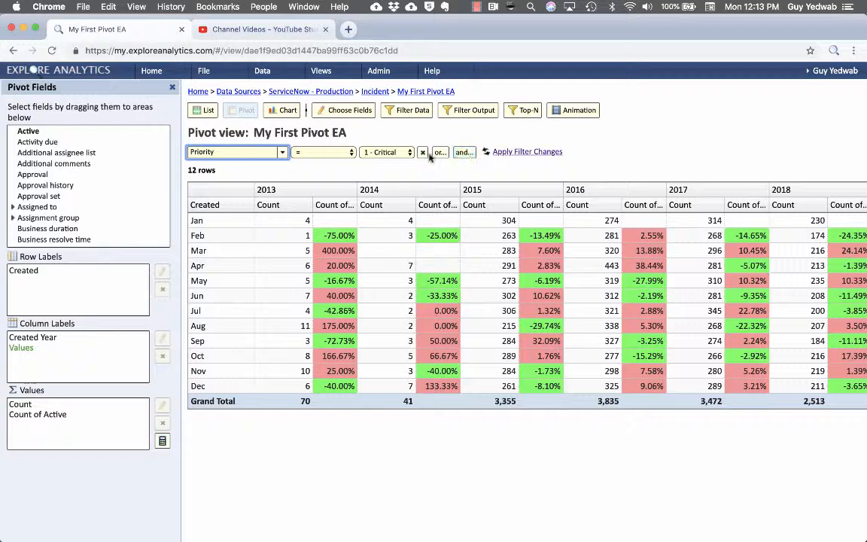
{"action": "left_click", "coordinate": [500, 156]}
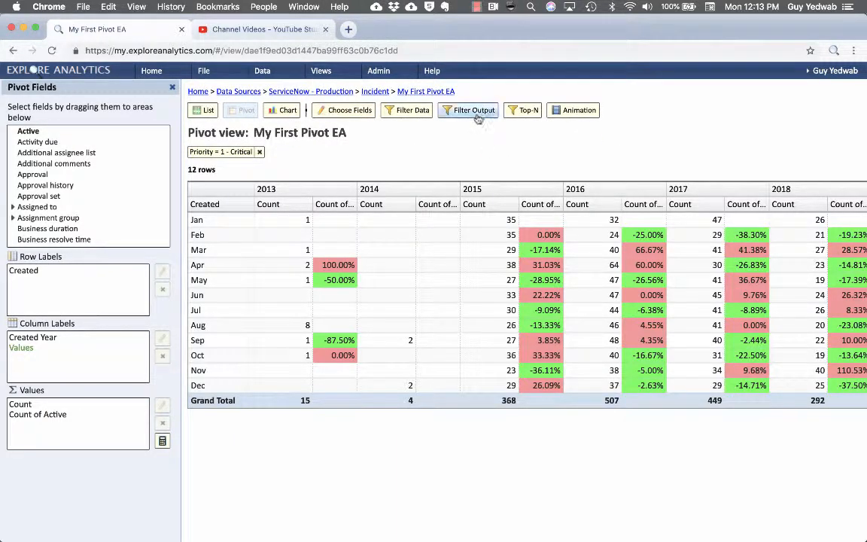
Review the fields and comparison operators offered for an output filter, and discard the empty condition
{"action": "left_click", "coordinate": [475, 113]}
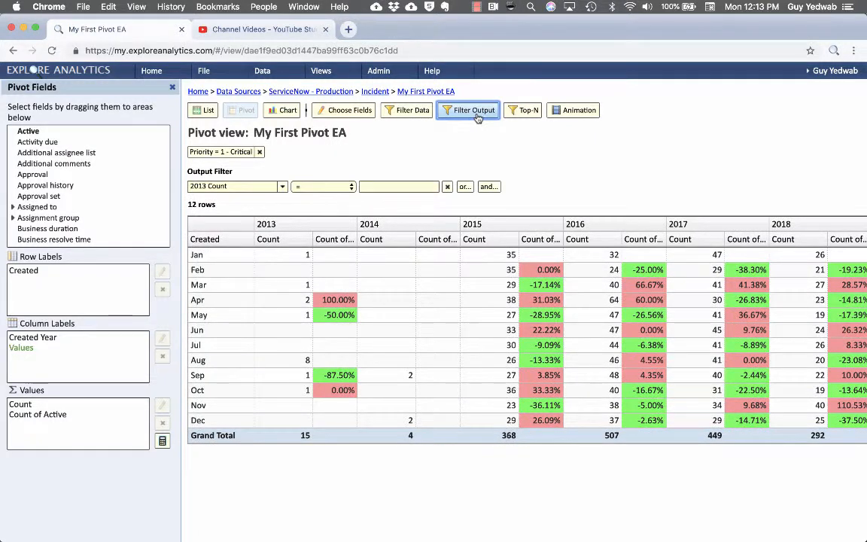
{"action": "left_click", "coordinate": [267, 187]}
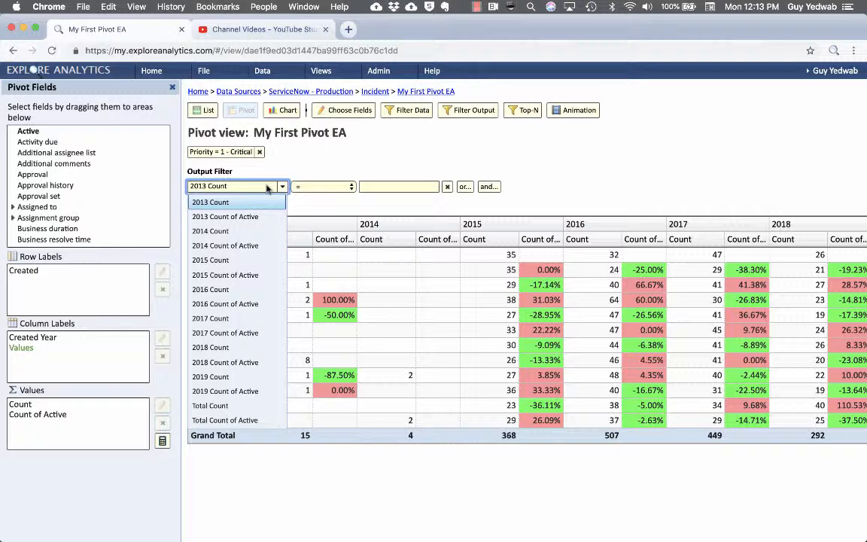
{"action": "left_click", "coordinate": [302, 188]}
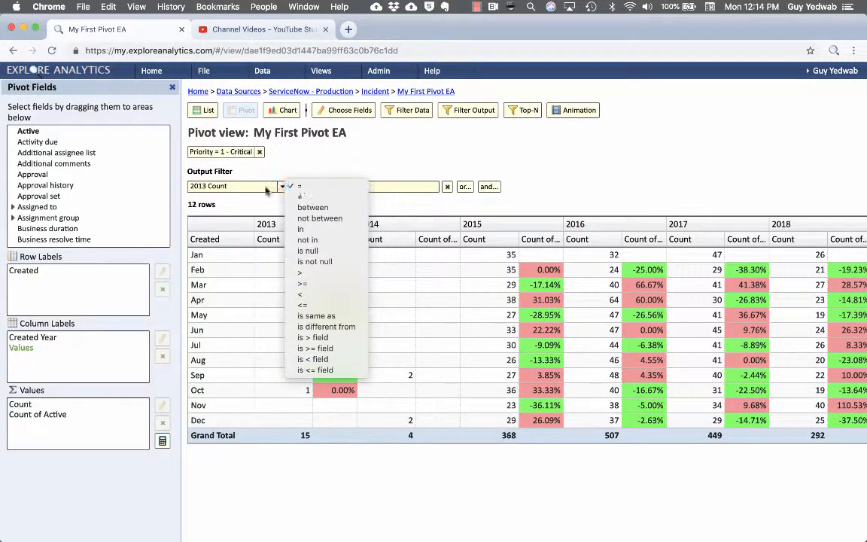
{"action": "left_click", "coordinate": [265, 189]}
{"action": "left_click", "coordinate": [264, 188]}
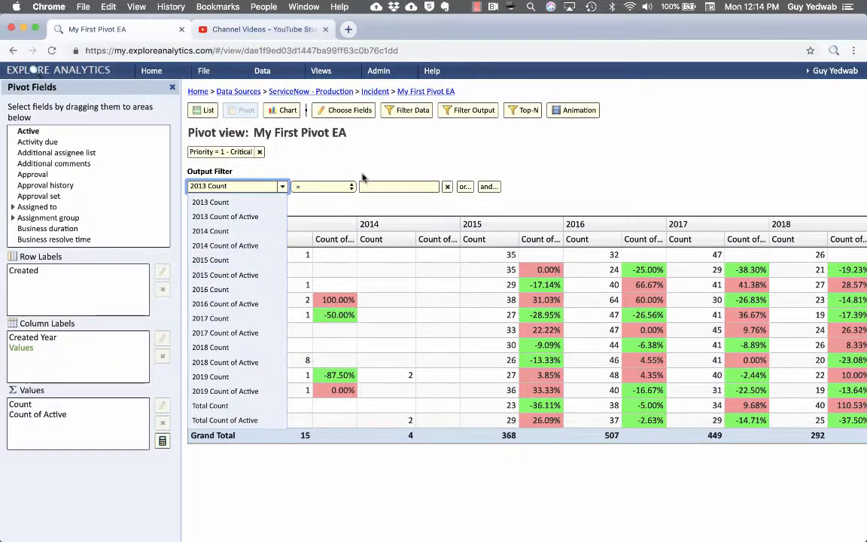
{"action": "left_click", "coordinate": [322, 158]}
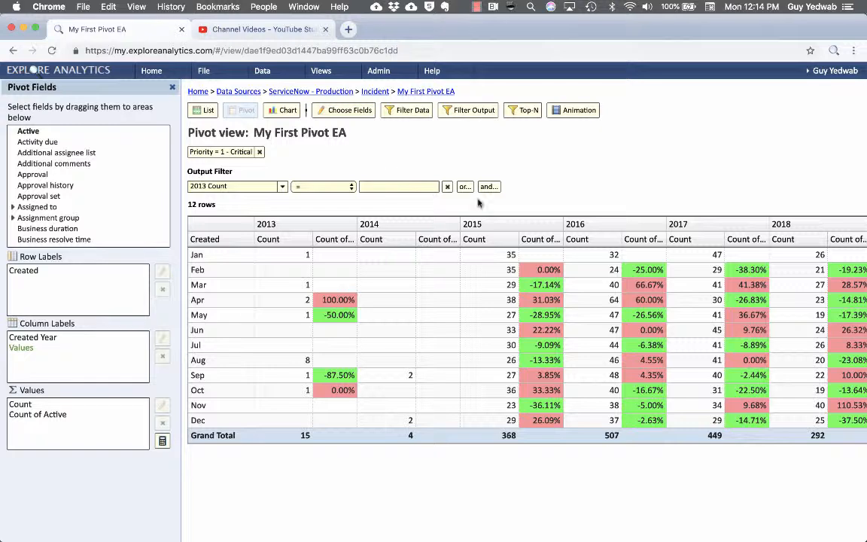
{"action": "left_click", "coordinate": [444, 187]}
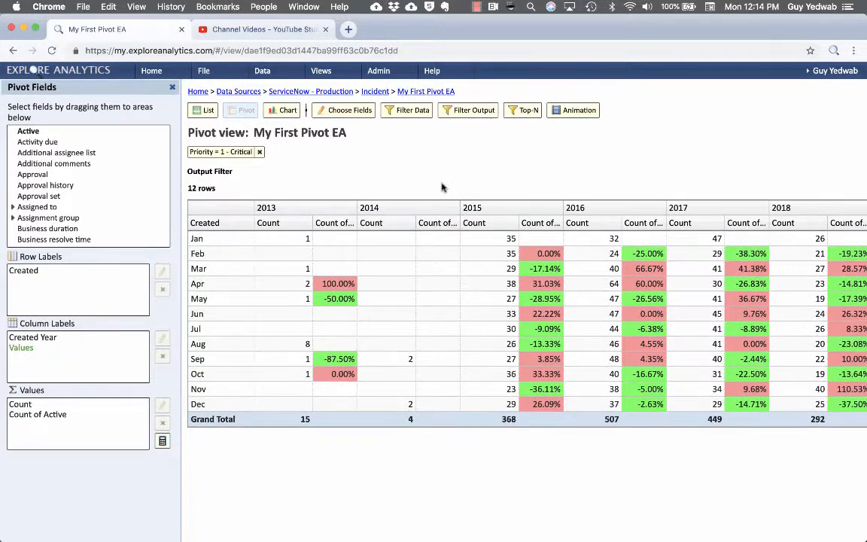
Check the Top-N option for limiting the number of rows displayed, and leave it without entering a limit
{"action": "left_click", "coordinate": [524, 111]}
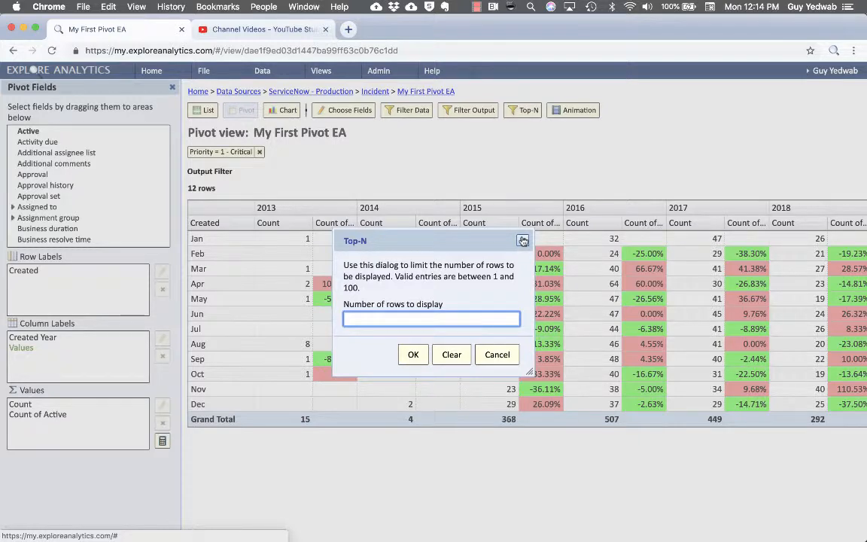
{"action": "left_click", "coordinate": [522, 241]}
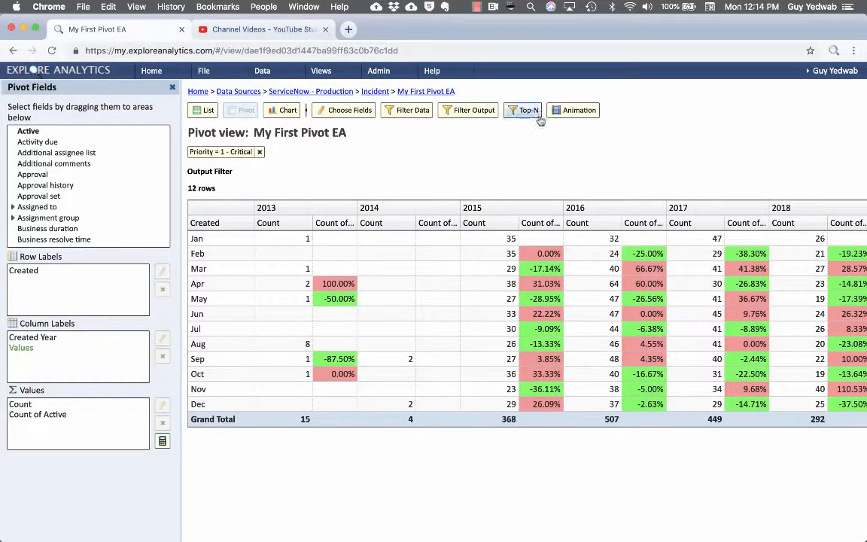
Add Category as the pivot's page-level animation field, sorted a to z and with "ALL" included
{"action": "left_click", "coordinate": [568, 115]}
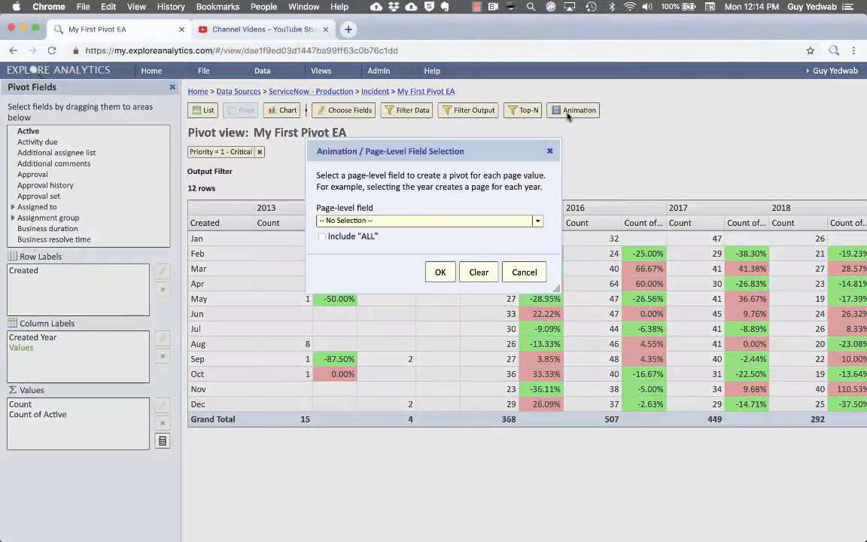
{"action": "left_click", "coordinate": [354, 221]}
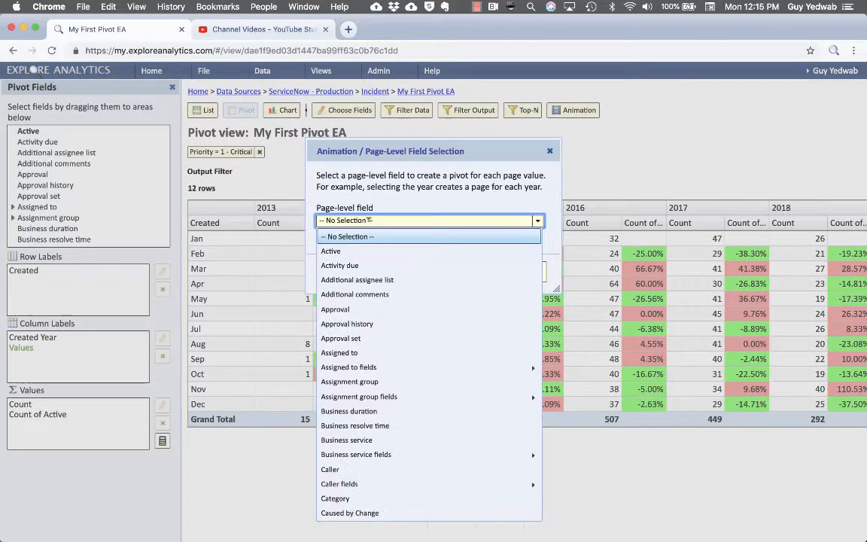
{"action": "scroll", "coordinate": [383, 371], "scroll_direction": "down", "scroll_amount": 2}
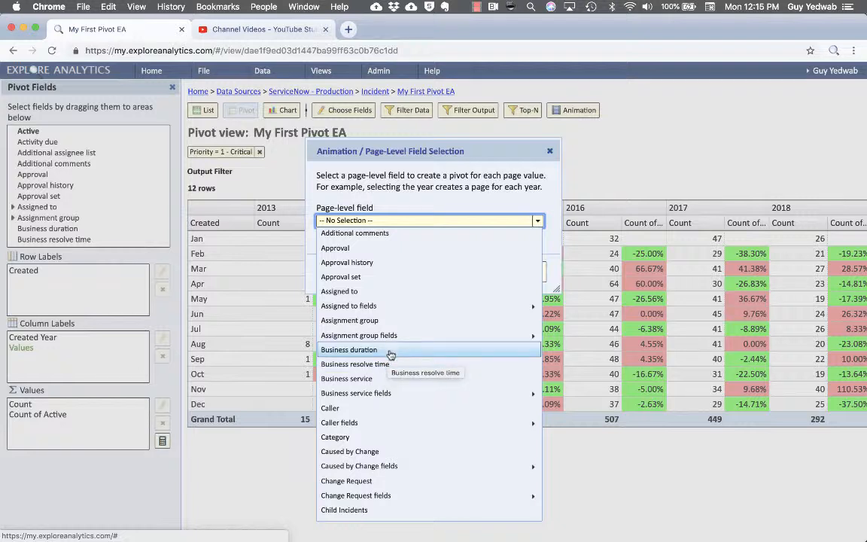
{"action": "left_click", "coordinate": [370, 438]}
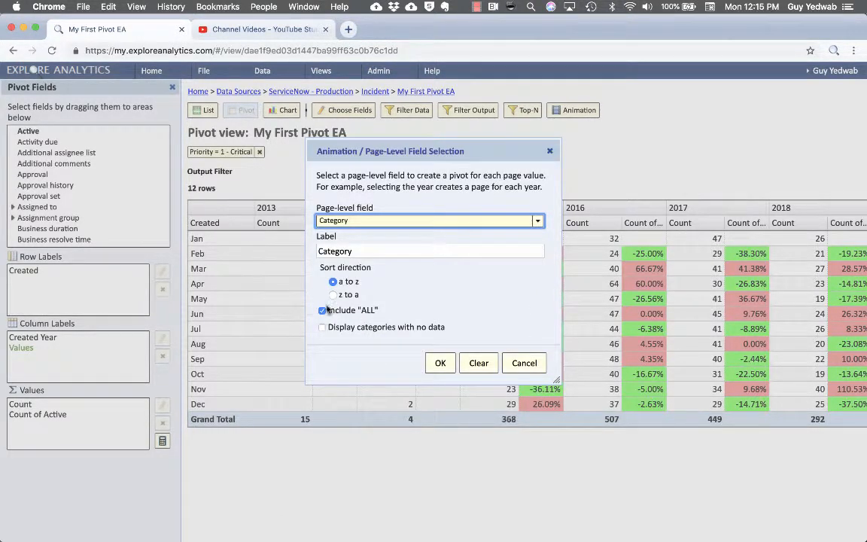
{"action": "left_click", "coordinate": [441, 361]}
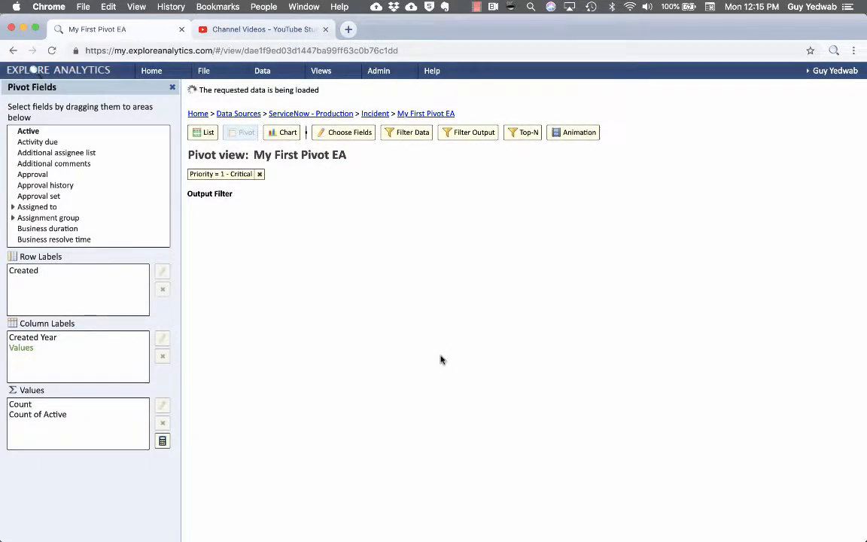
View the pivot's Database, Hardware and Network category pages, and return to Database to examine all years and totals
{"action": "left_click", "coordinate": [258, 173]}
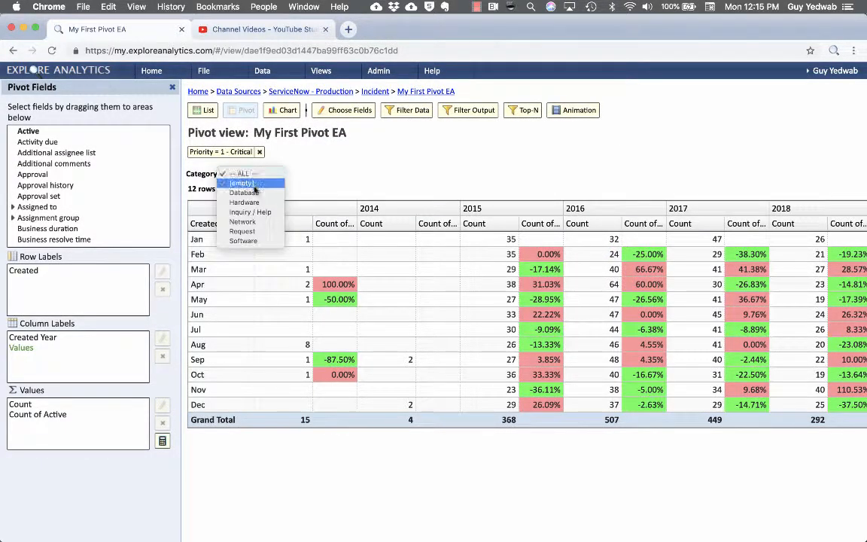
{"action": "left_click", "coordinate": [255, 194]}
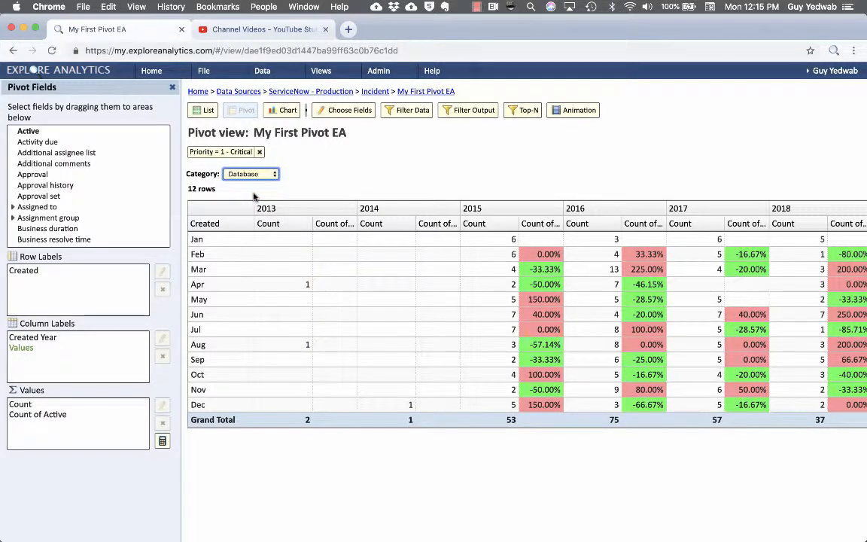
{"action": "left_click", "coordinate": [251, 176]}
{"action": "left_click", "coordinate": [258, 184]}
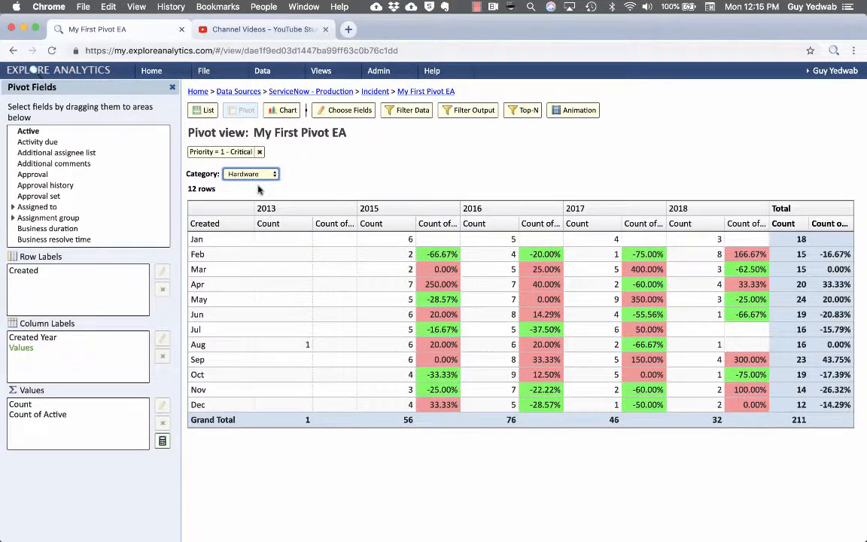
{"action": "left_click", "coordinate": [252, 174]}
{"action": "left_click", "coordinate": [257, 193]}
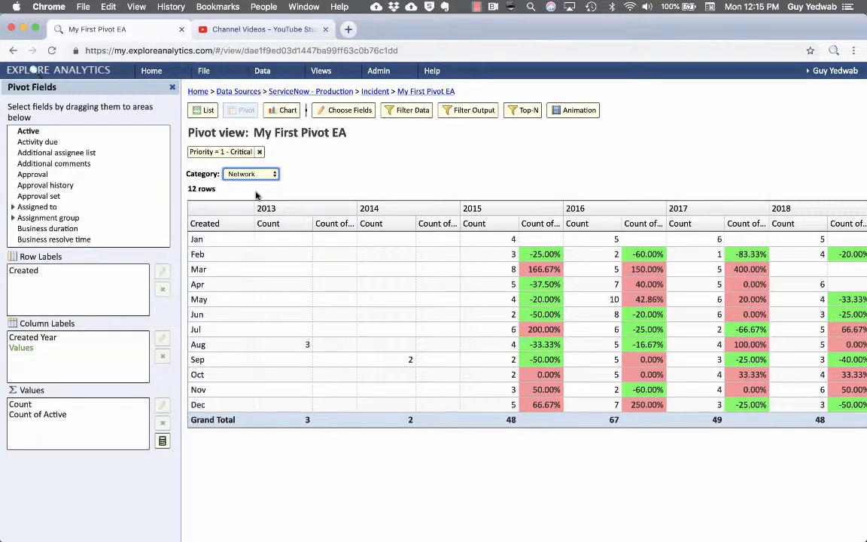
{"action": "left_click", "coordinate": [263, 176]}
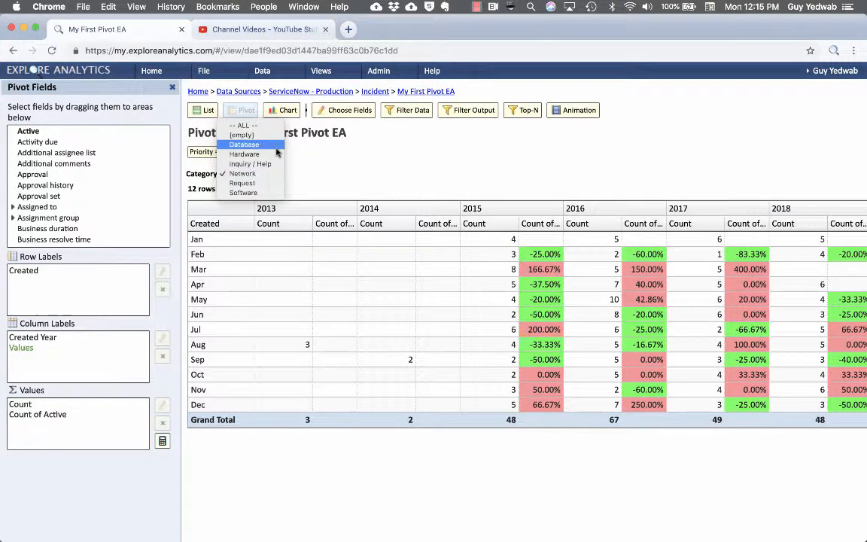
{"action": "left_click", "coordinate": [275, 143]}
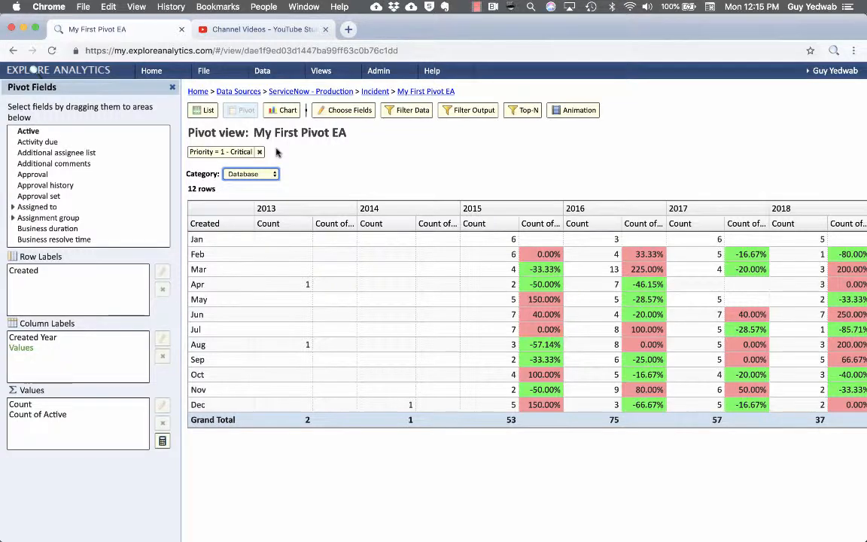
{"action": "scroll", "coordinate": [276, 153], "scroll_direction": "right", "scroll_amount": 3}
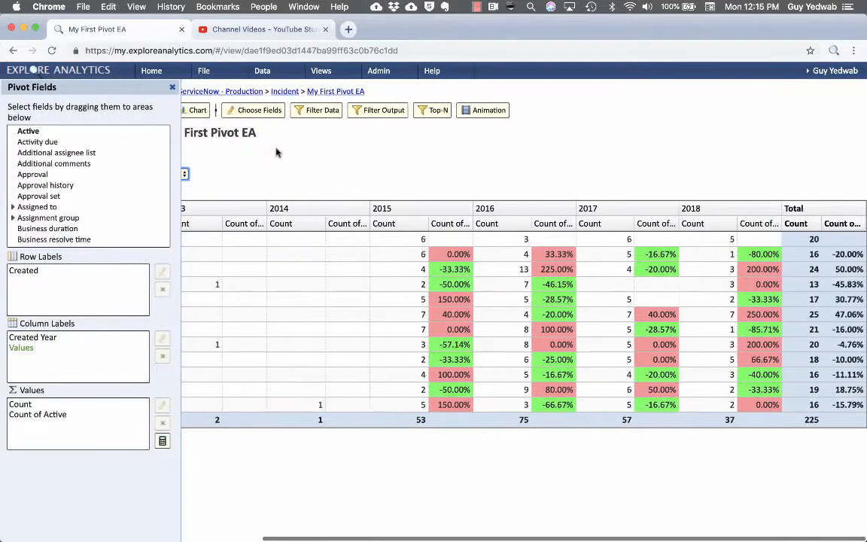
{"action": "scroll", "coordinate": [591, 157], "scroll_direction": "left", "scroll_amount": 3}
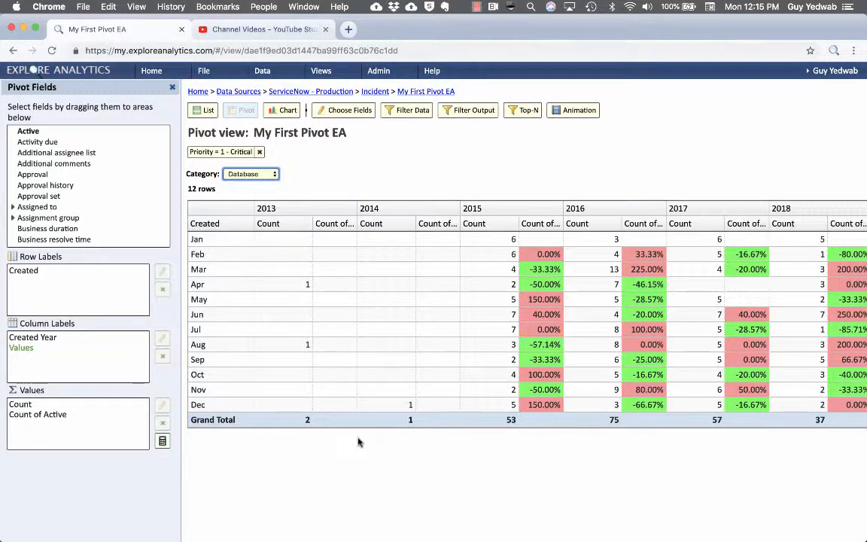
Inspect the incident details behind the Database count for February 2015, and review that cell's drill-through options back in the pivot
{"action": "right_click", "coordinate": [488, 256]}
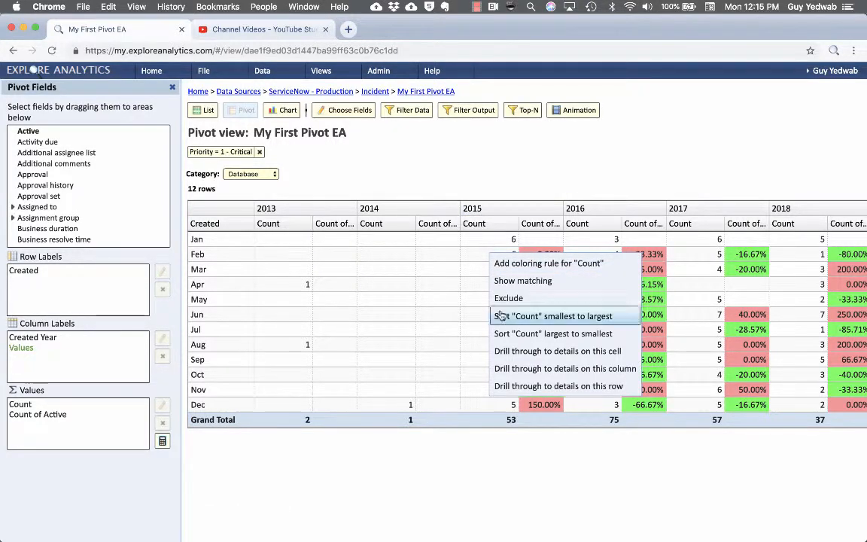
{"action": "left_click", "coordinate": [527, 351]}
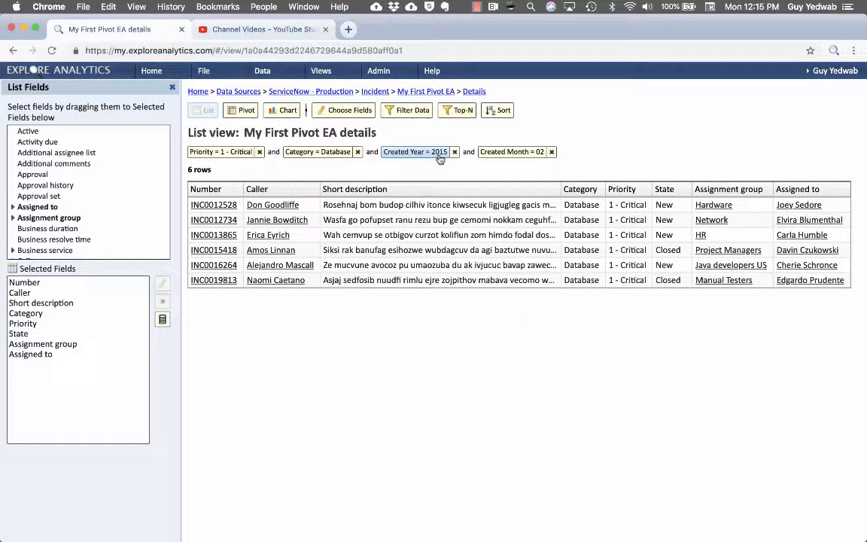
{"action": "left_click", "coordinate": [423, 91]}
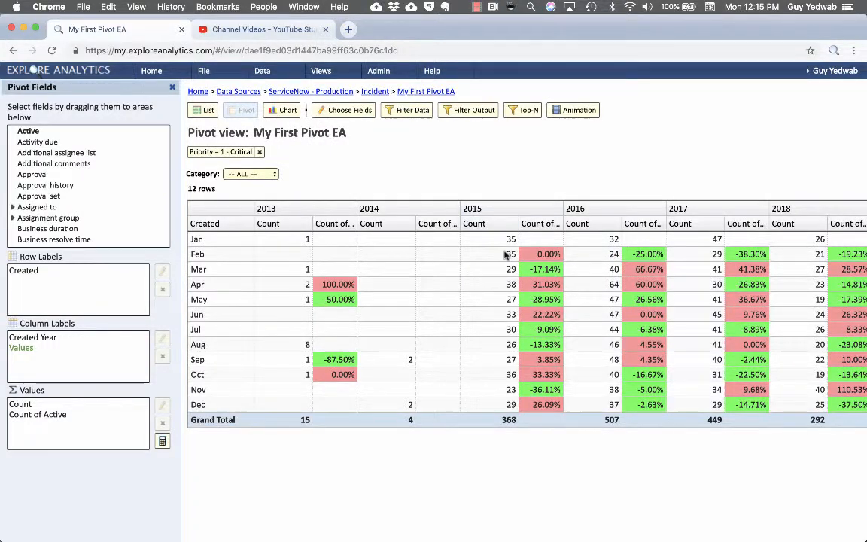
{"action": "left_click", "coordinate": [506, 256]}
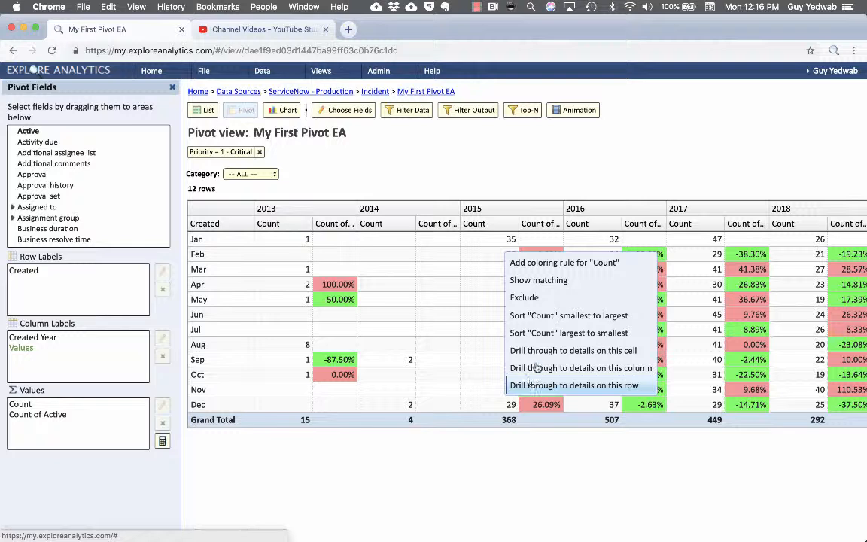
{"action": "left_click", "coordinate": [483, 331]}
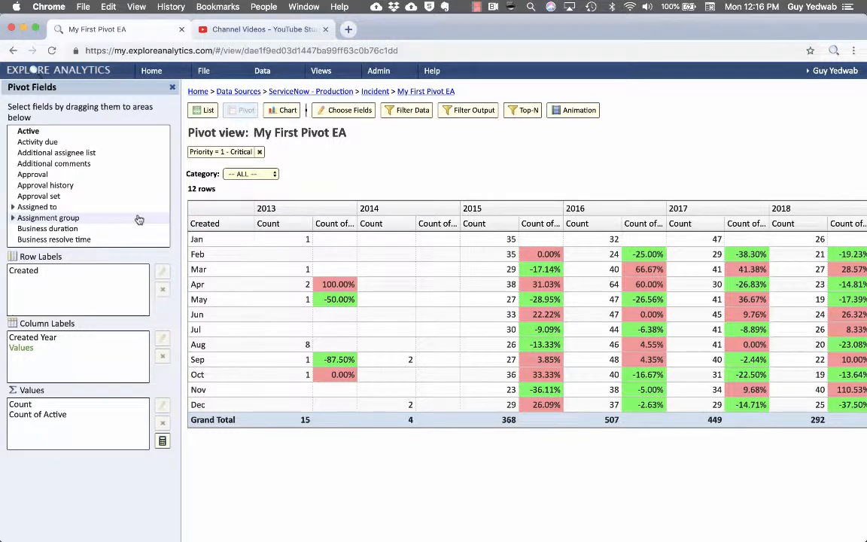
Drill the Created Year columns down to Quarter, and drill them back up to Year
{"action": "right_click", "coordinate": [389, 212]}
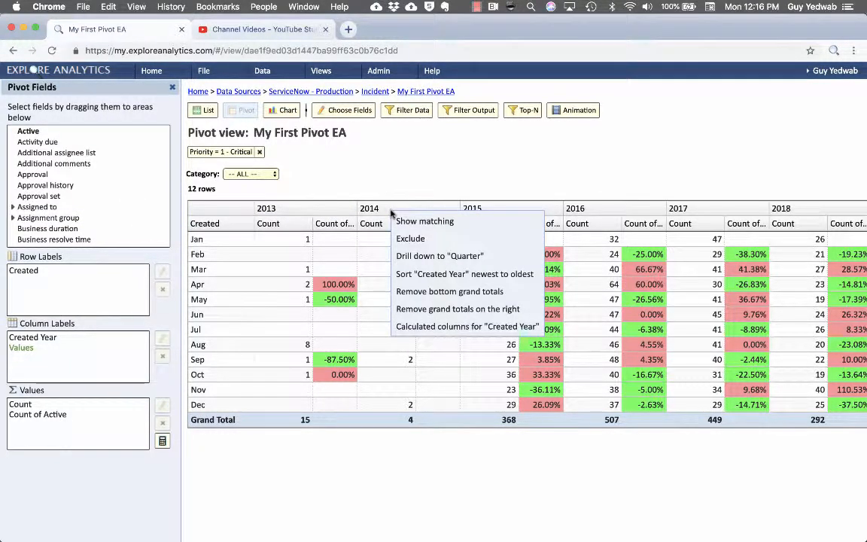
{"action": "left_click", "coordinate": [408, 257]}
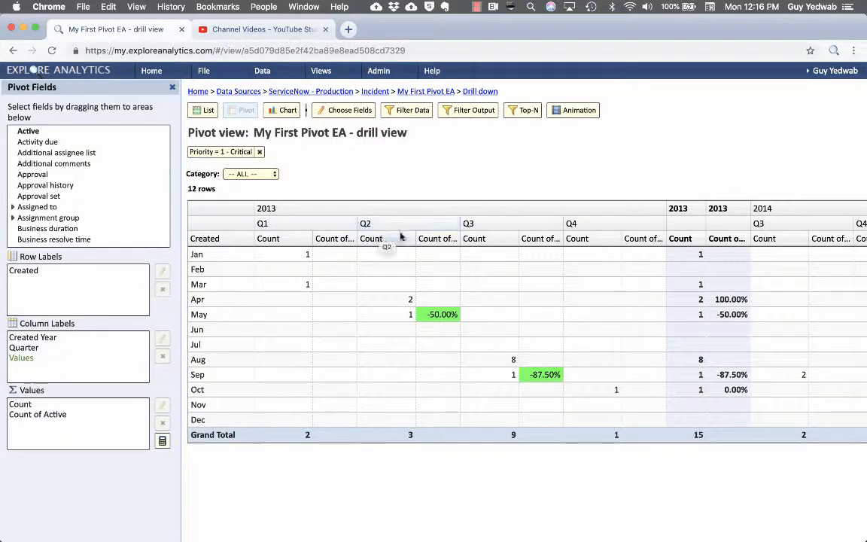
{"action": "right_click", "coordinate": [373, 210]}
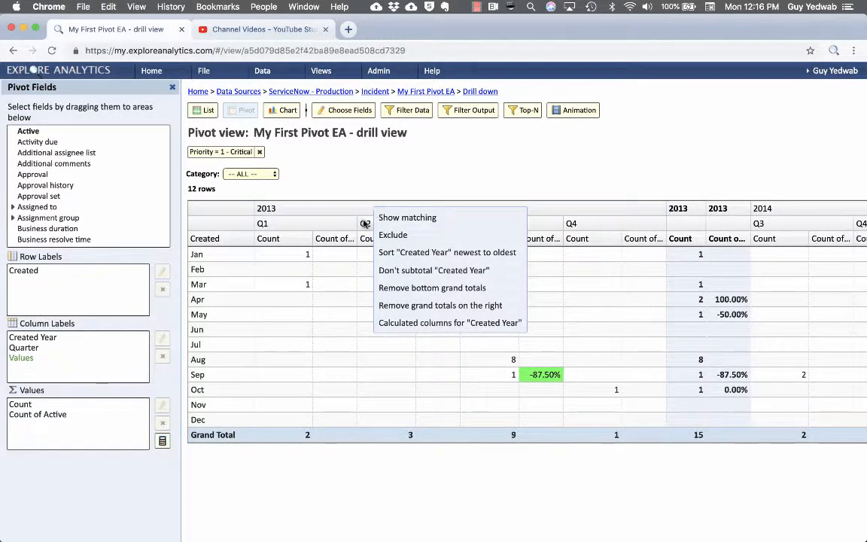
{"action": "right_click", "coordinate": [362, 224]}
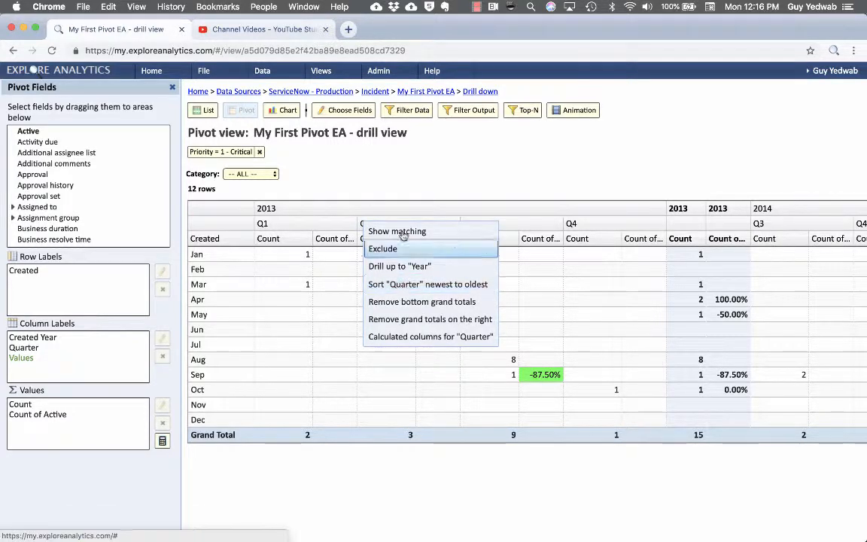
{"action": "left_click", "coordinate": [410, 266]}
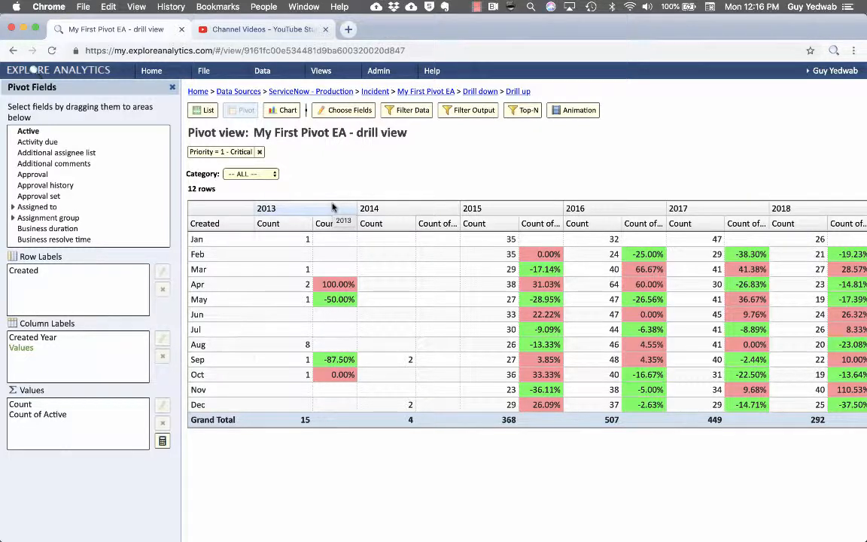
Select the Created field used for the pivot's row labels
{"action": "left_click", "coordinate": [134, 270]}
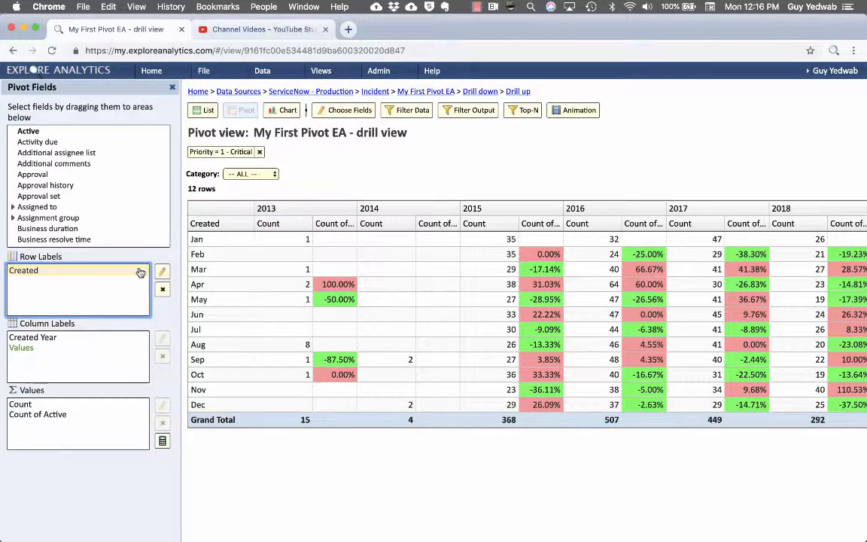